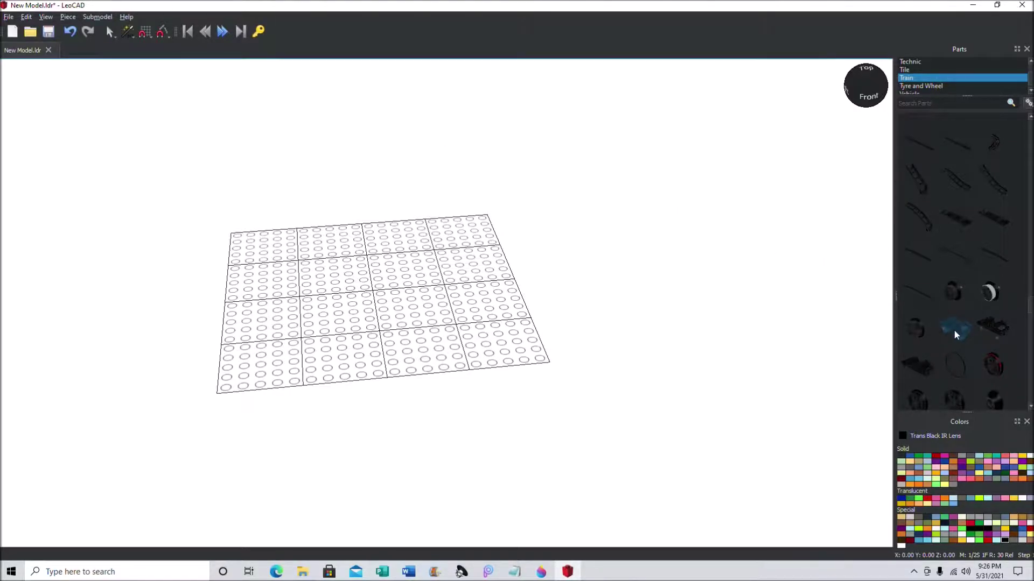
Step: Add the Train Wheel Bogie Single Axle with Closed Centre Wheels to the model at X 50, Y -120, Z 64
drag(954, 330, 422, 295)
click(514, 244)
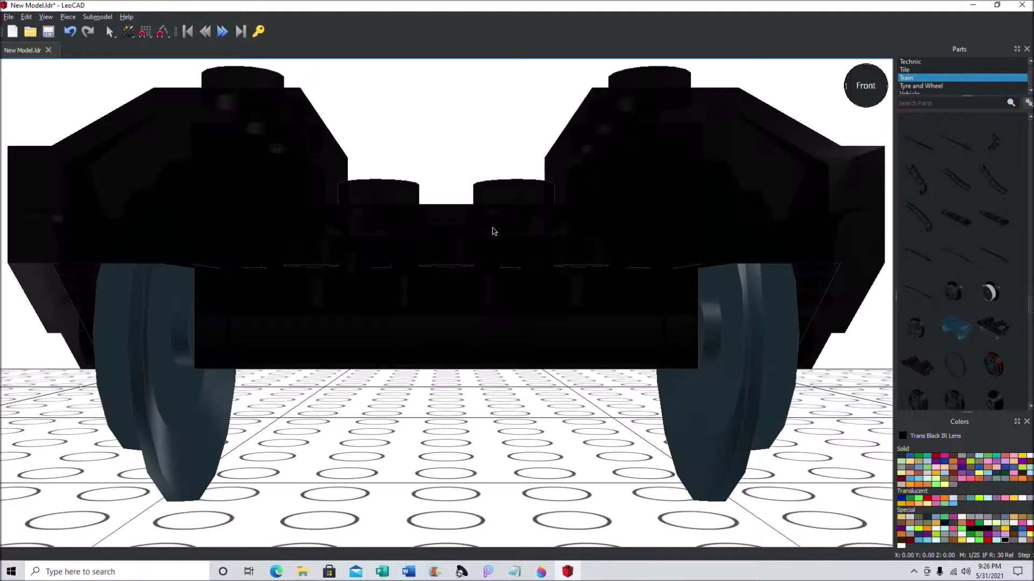
click(494, 245)
click(850, 89)
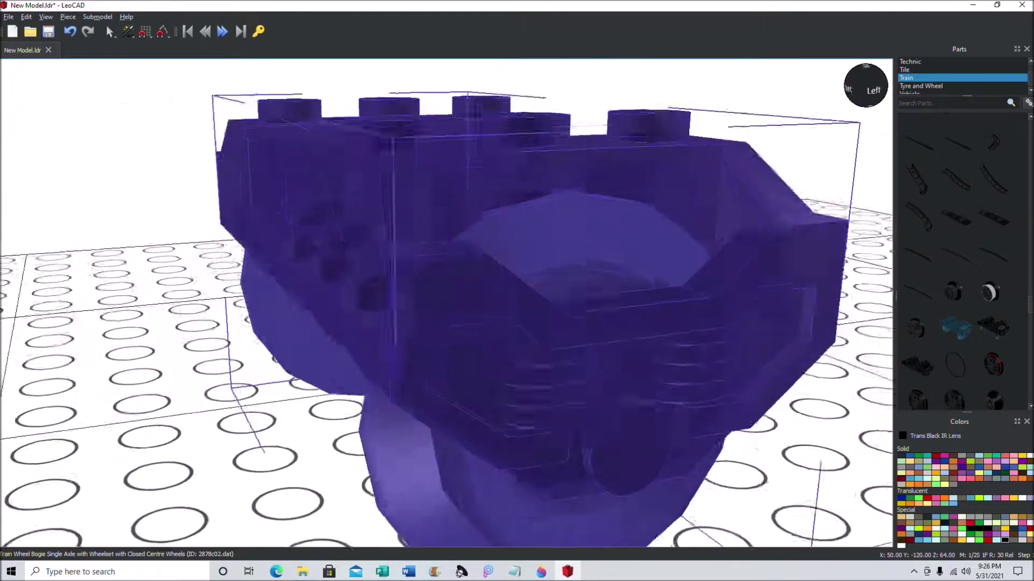
scroll(678, 141, down, 5)
mouse_move(850, 89)
mouse_down()
mouse_move(841, 90)
mouse_move(865, 92)
mouse_move(864, 104)
mouse_up()
scroll(775, 139, down, 2)
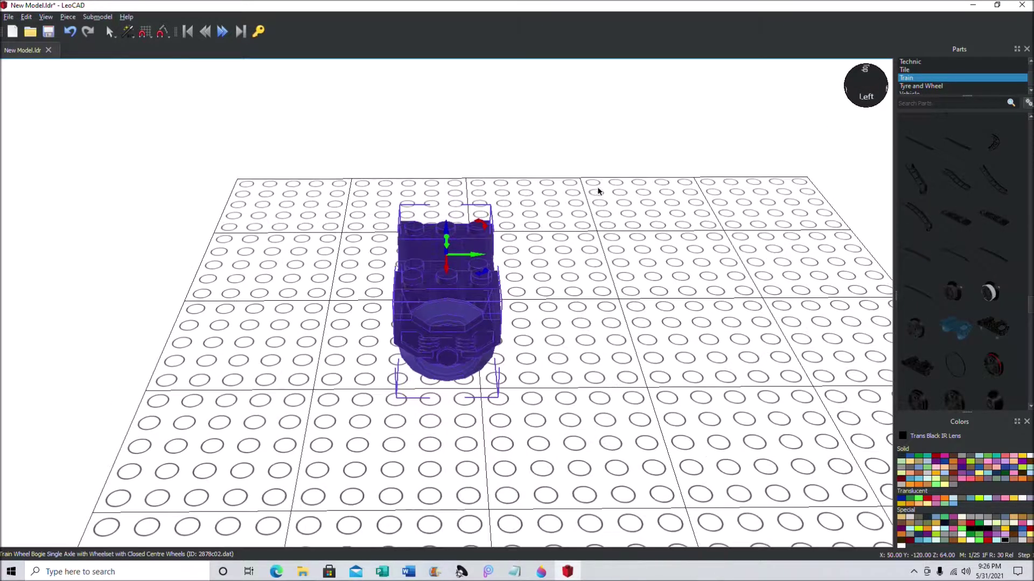
scroll(598, 191, down, 2)
click(554, 162)
Step: Duplicate the wheel bogie and place the copy directly alongside the original at X 50, Y -60, Z 64
click(434, 295)
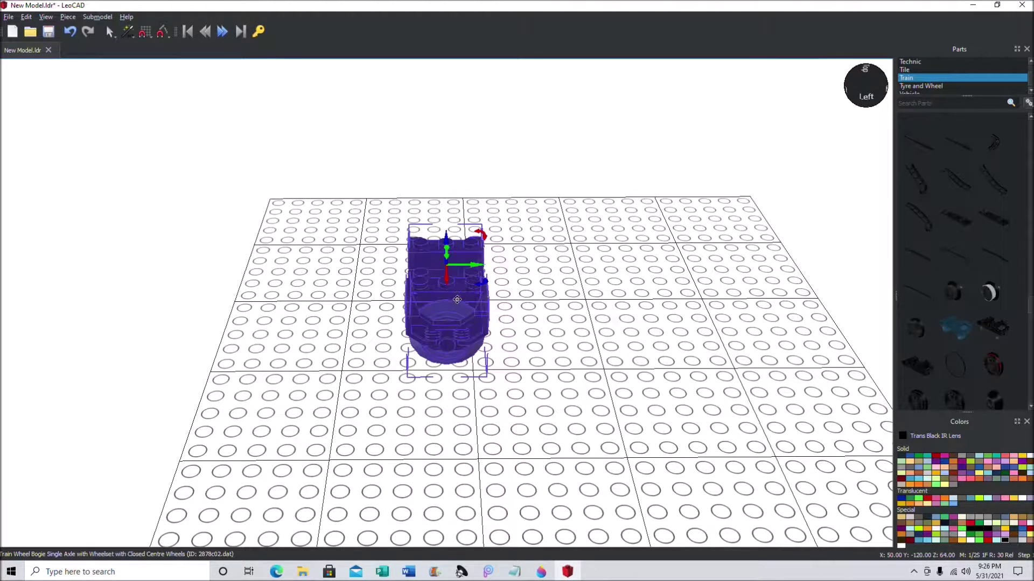
right_click(457, 300)
click(483, 317)
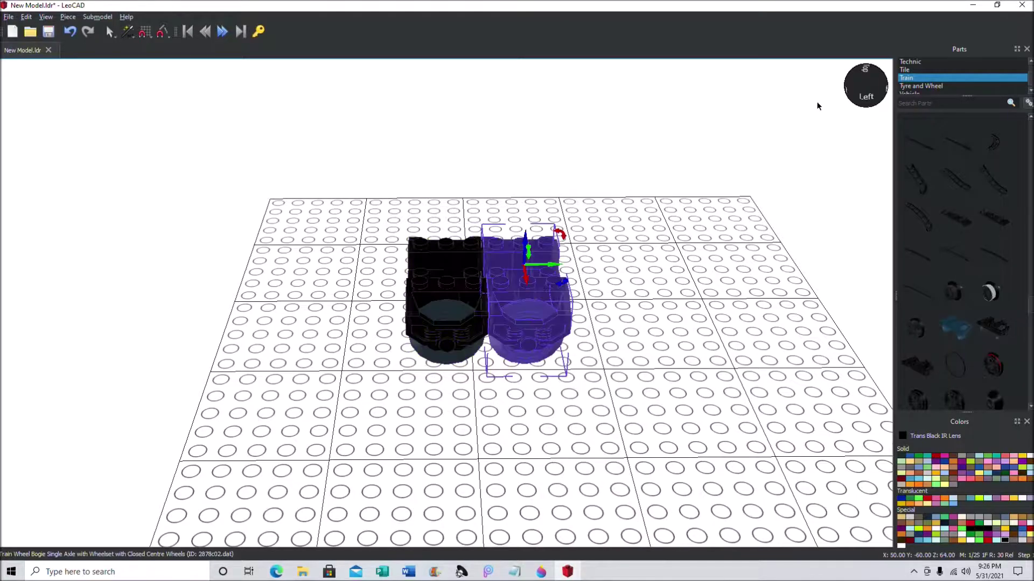
mouse_move(865, 98)
mouse_down()
mouse_move(700, 85)
mouse_move(661, 135)
mouse_move(741, 142)
mouse_move(834, 97)
mouse_move(878, 92)
mouse_move(887, 116)
mouse_move(883, 86)
mouse_move(867, 90)
mouse_move(884, 87)
mouse_move(884, 100)
mouse_move(881, 91)
mouse_move(869, 100)
mouse_move(864, 78)
mouse_move(843, 80)
mouse_move(845, 135)
mouse_move(893, 111)
mouse_move(893, 86)
mouse_move(861, 76)
mouse_move(873, 99)
mouse_move(861, 85)
mouse_up()
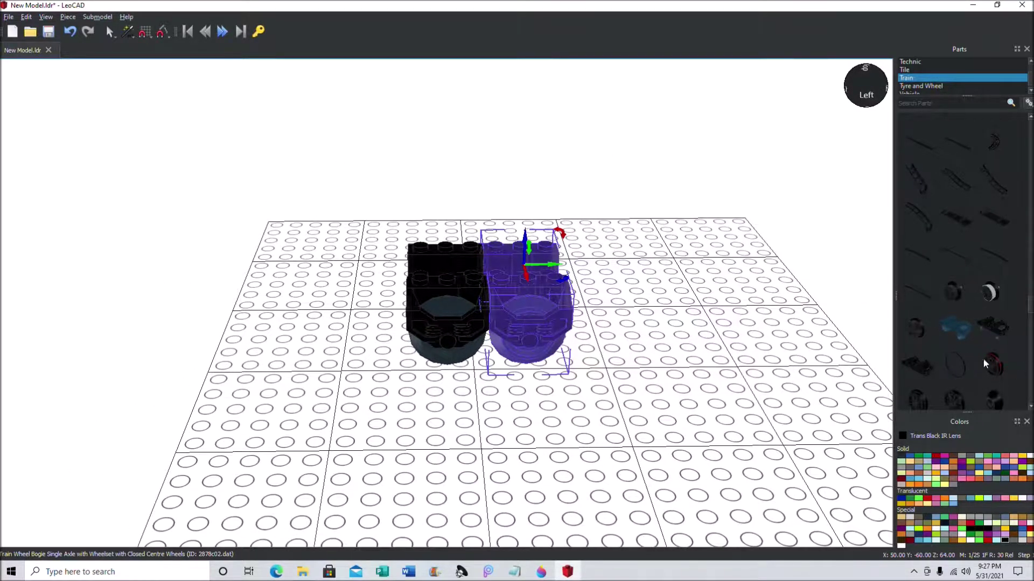
Step: Examine the paired wheel bogies from several angles and browse the Train parts library
click(598, 286)
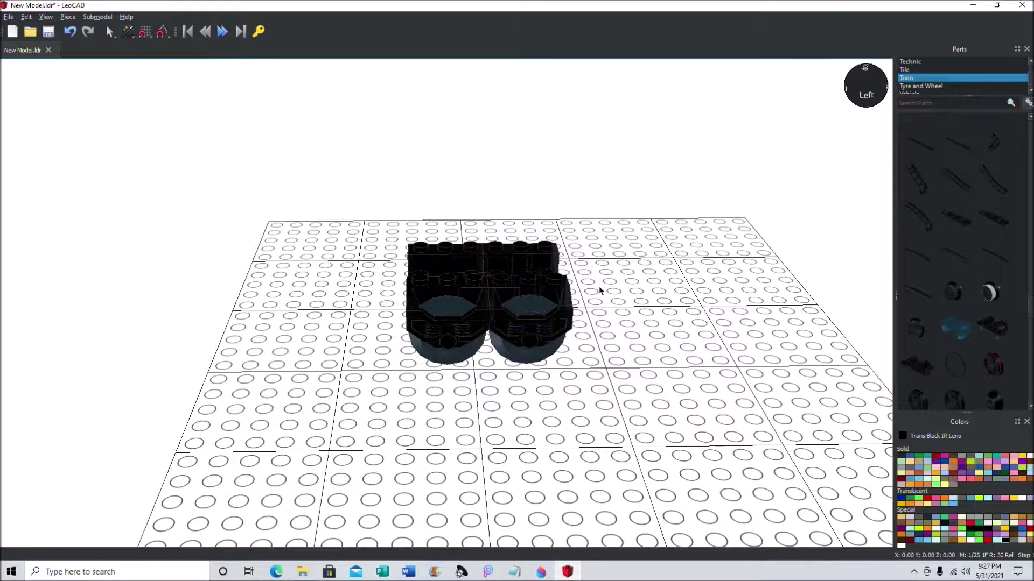
click(503, 261)
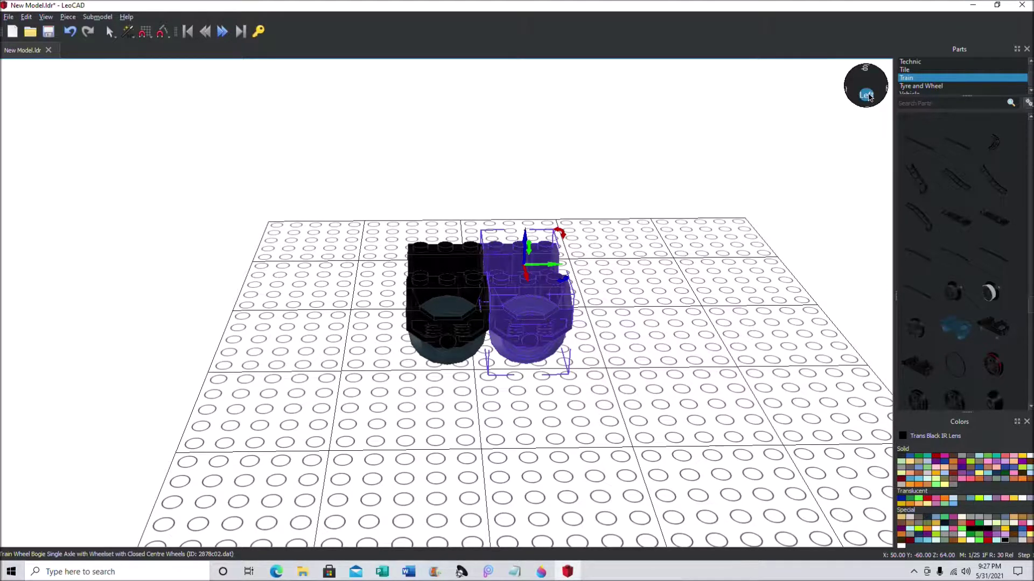
mouse_move(868, 97)
mouse_down()
mouse_move(839, 139)
mouse_move(863, 129)
mouse_move(865, 61)
mouse_move(864, 139)
mouse_move(865, 105)
mouse_up()
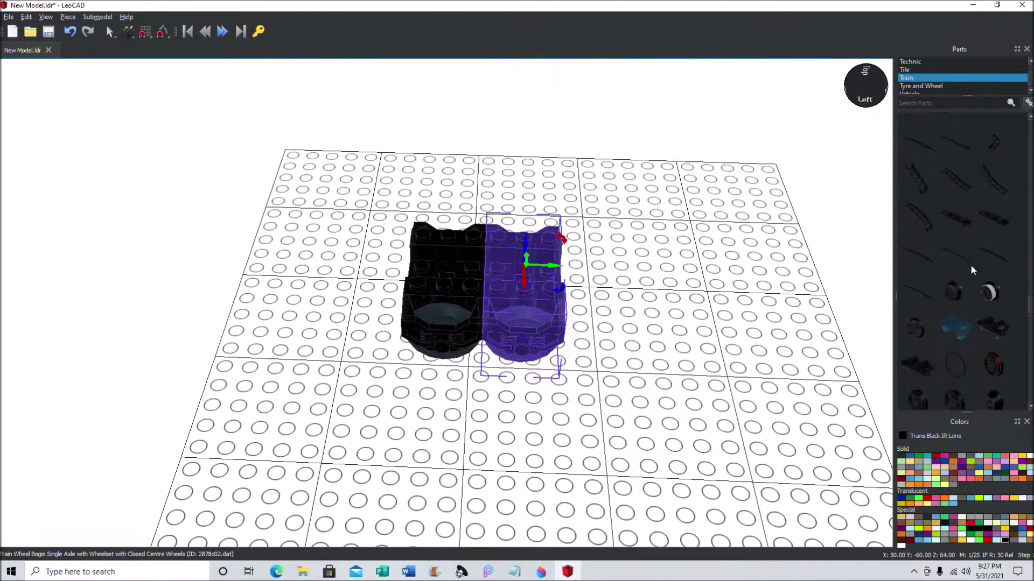
scroll(977, 281, down, 5)
scroll(975, 301, down, 5)
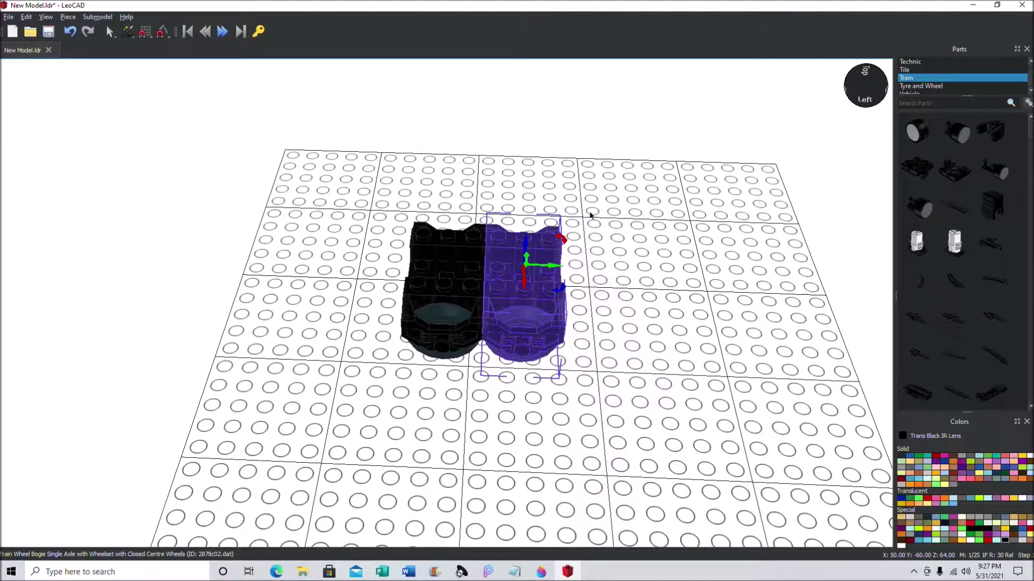
scroll(940, 232, down, 5)
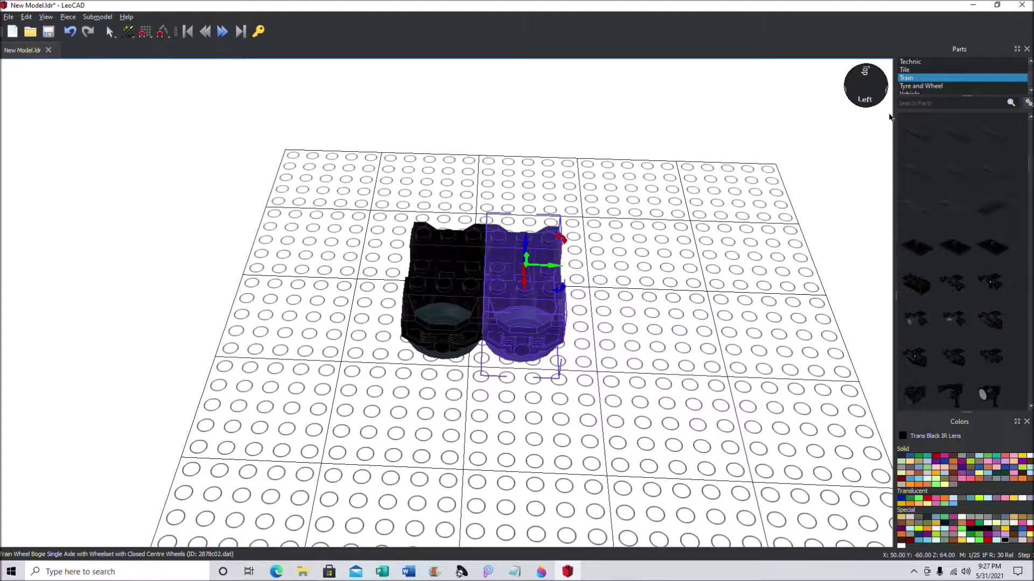
click(865, 100)
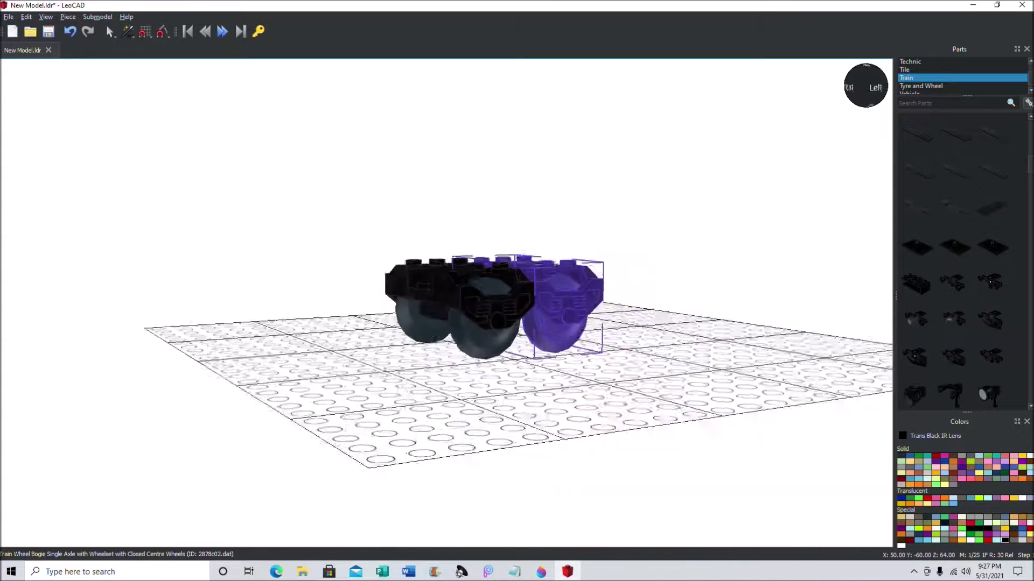
drag(880, 72, 873, 87)
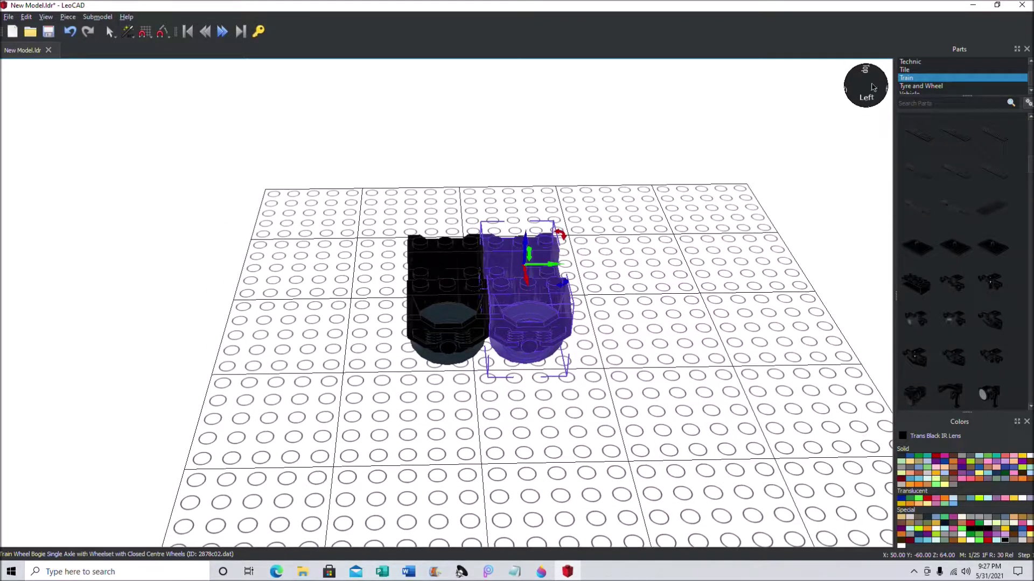
click(838, 152)
Step: In a new build step, add a Plate 2 x 6 and position it across both bogies at Y -90
scroll(918, 73, up, 15)
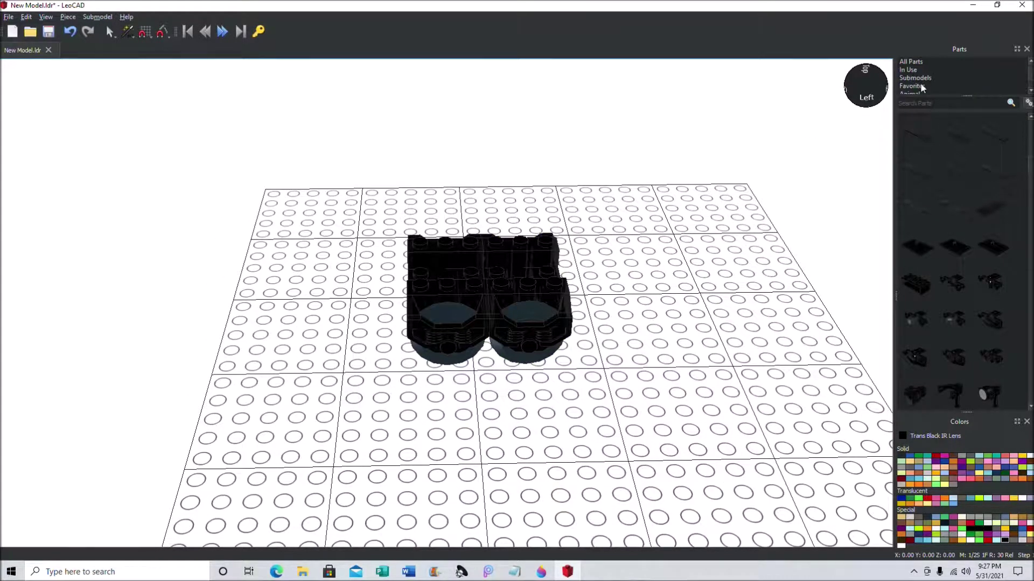
scroll(922, 87, down, 3)
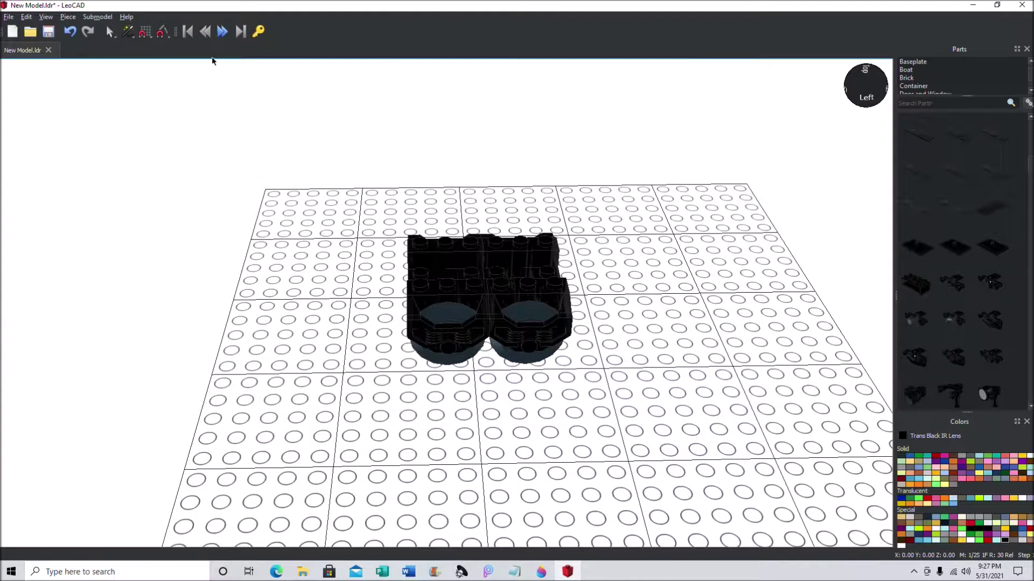
scroll(922, 75, down, 4)
click(907, 70)
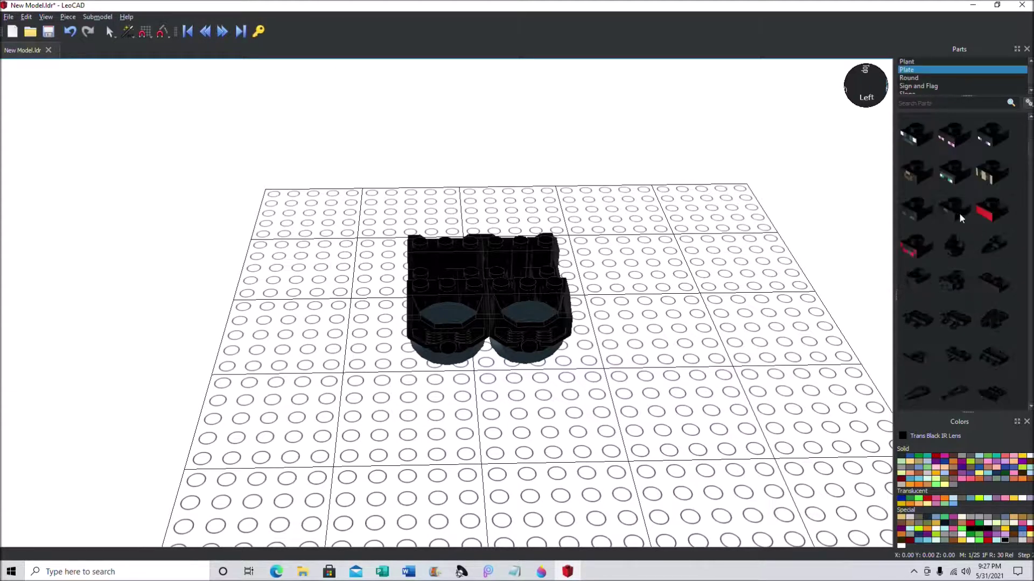
scroll(966, 273, down, 15)
scroll(992, 138, up, 4)
drag(955, 363, 446, 258)
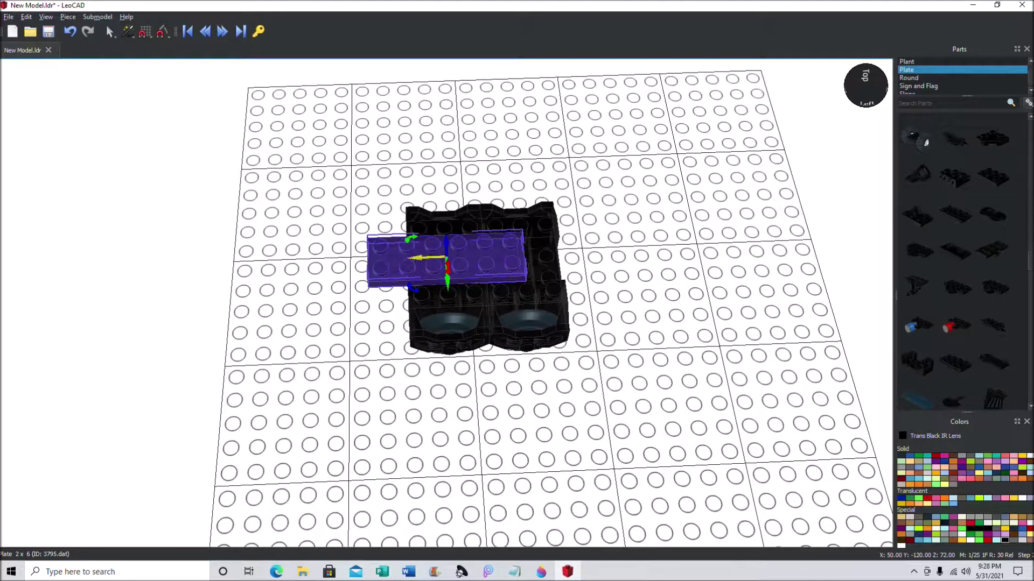
key(Right)
key(Right)
key(Right)
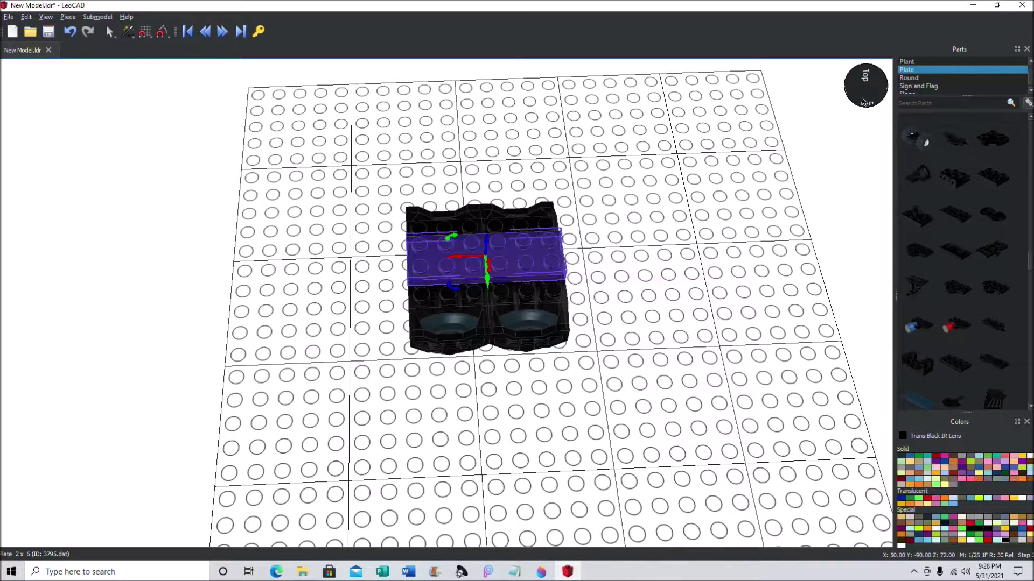
Step: Lower the 2 x 6 plate between the raised bogie ends to Z 56
click(871, 106)
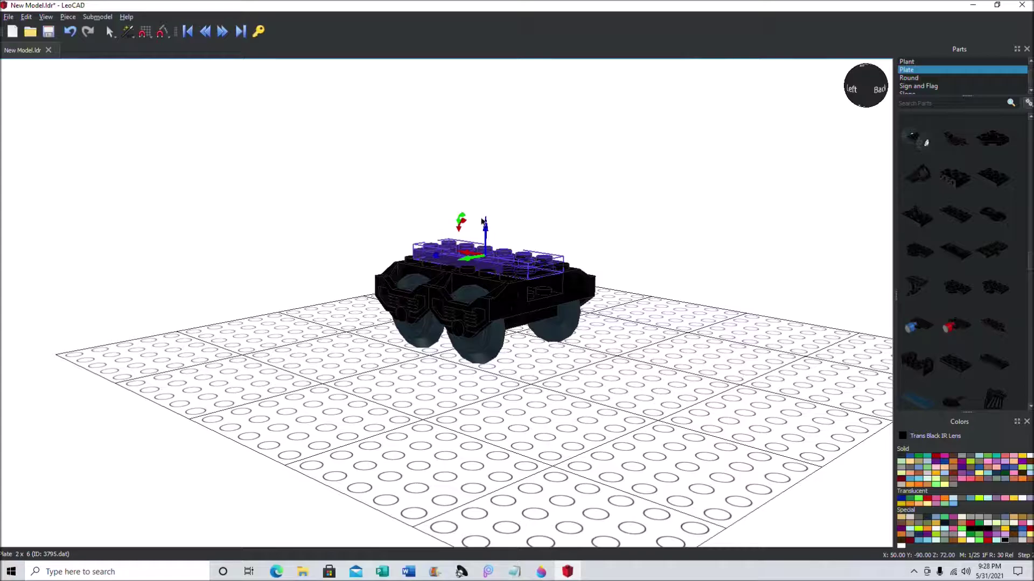
drag(485, 223, 485, 242)
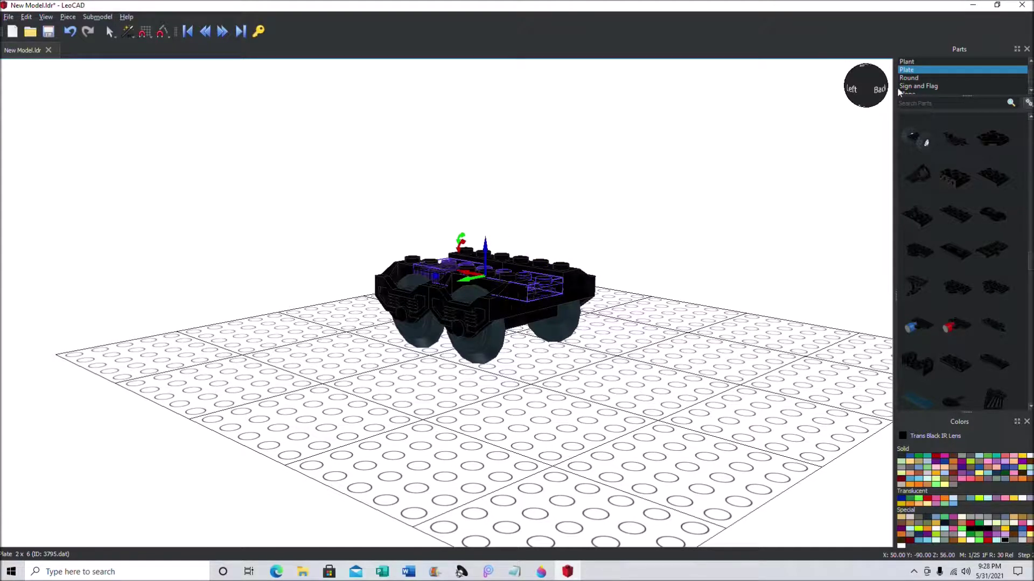
drag(852, 93, 949, 129)
click(690, 148)
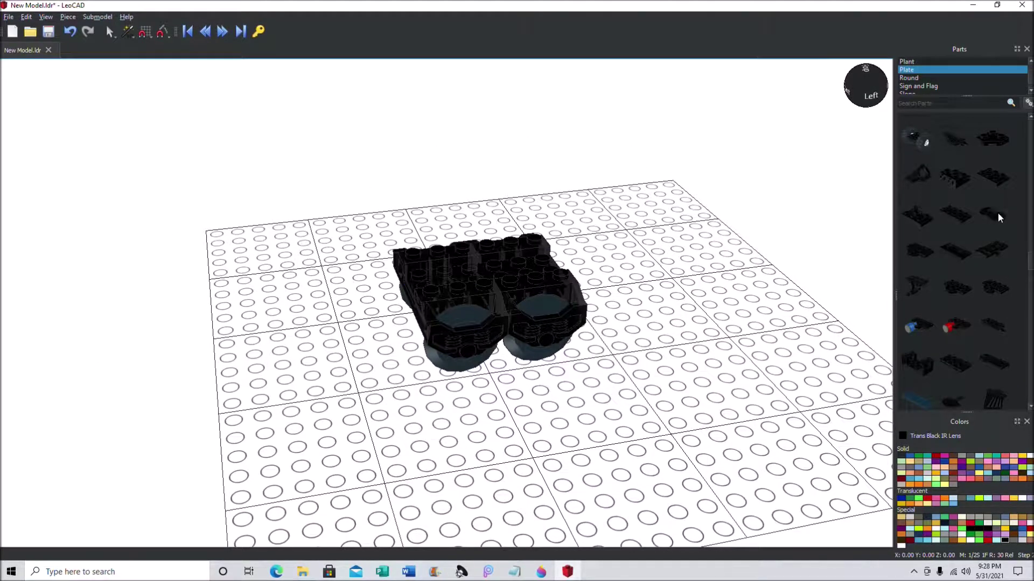
Step: Add a Plate 2 x 4 on top of the 2 x 6 plate and shift it to the rear edge at Y -70
drag(957, 214, 543, 255)
drag(874, 96, 856, 135)
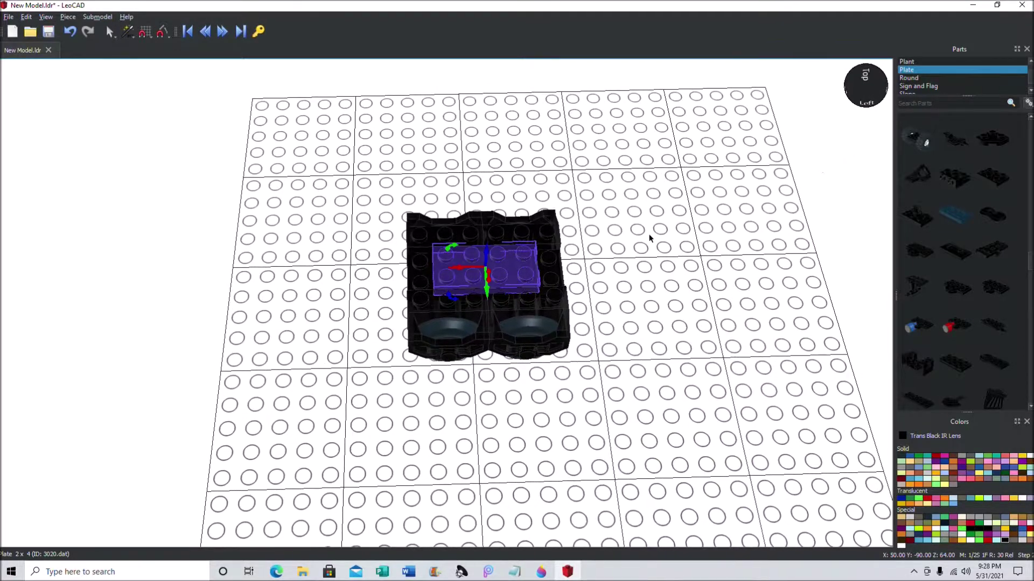
drag(477, 269, 502, 271)
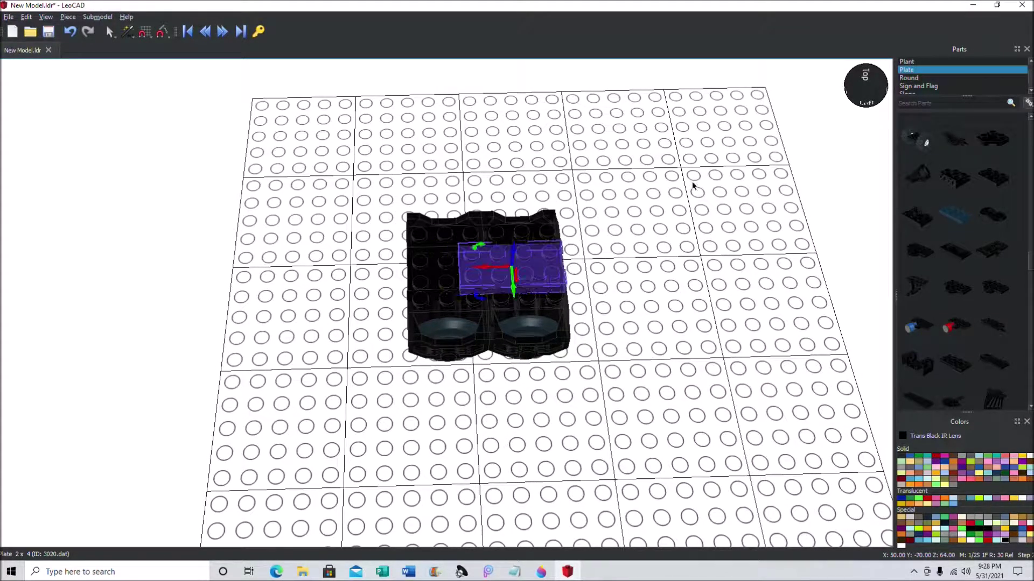
click(808, 163)
Step: Add the Train Buffer Beam with Sealed Magnet (Complete) from the Train parts and rotate it 270 degrees to face the front
scroll(939, 79, down, 3)
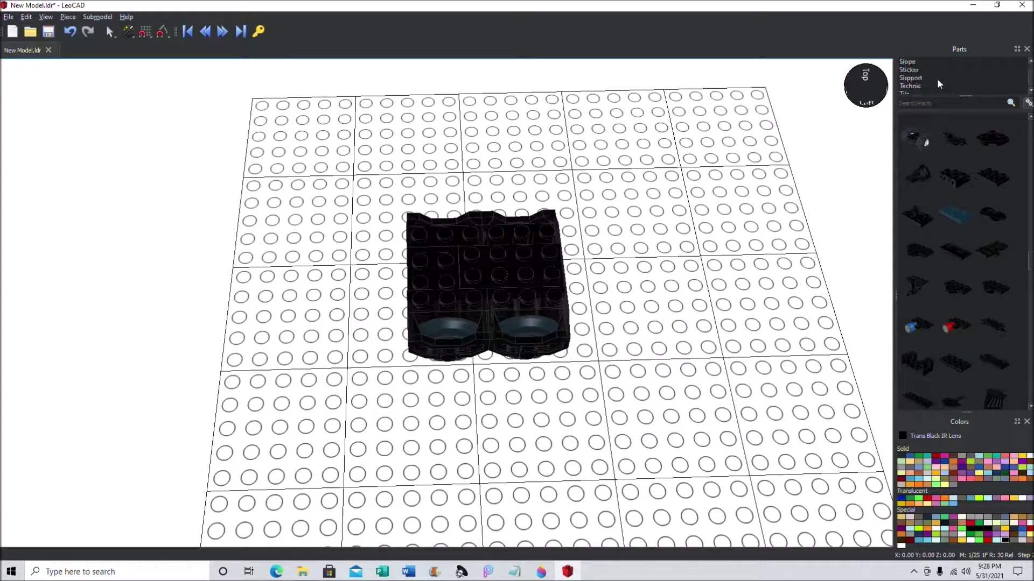
click(906, 70)
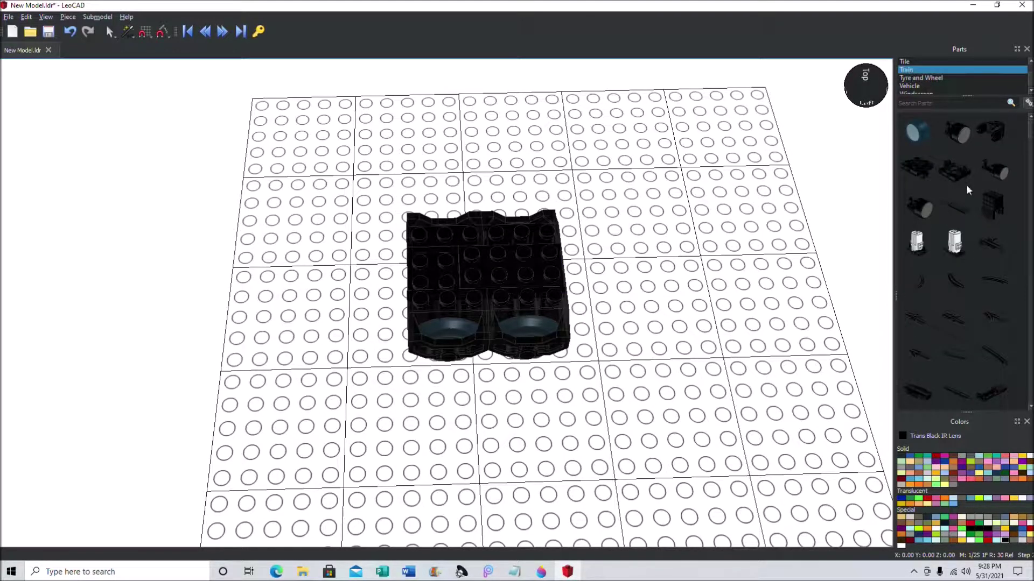
scroll(947, 200, down, 5)
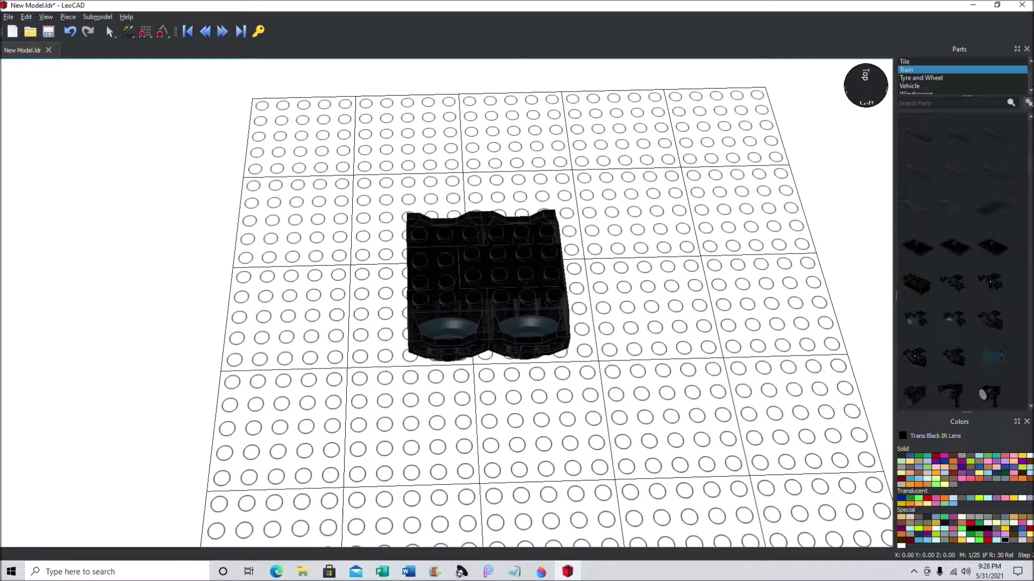
drag(992, 357, 420, 271)
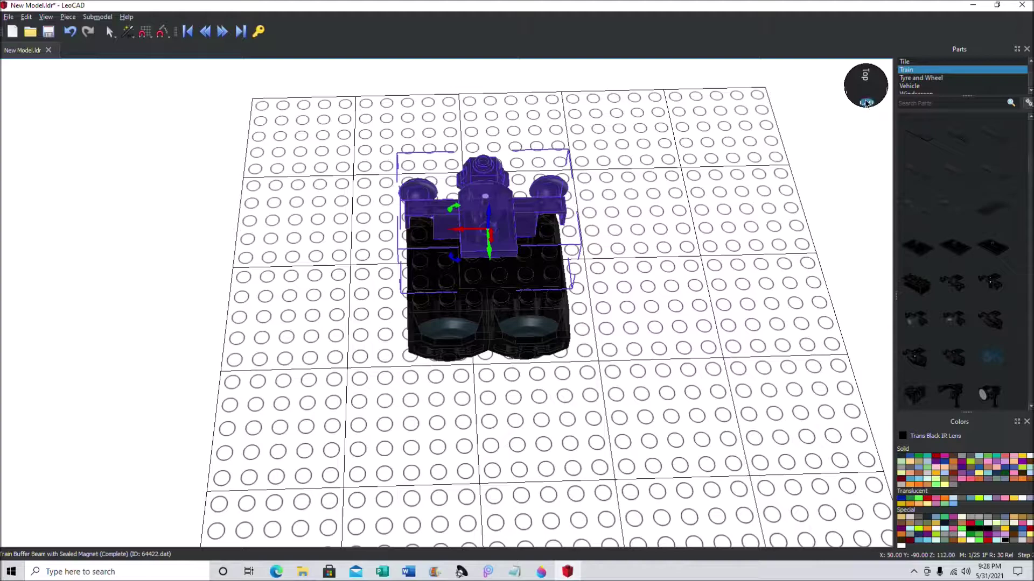
drag(866, 103, 888, 139)
drag(507, 262, 509, 345)
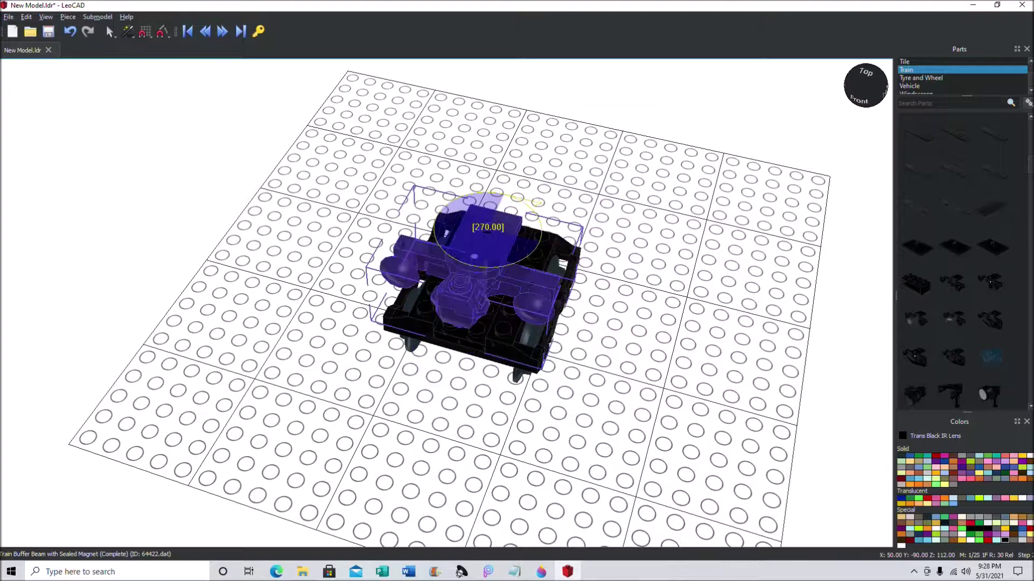
drag(251, 271, 251, 270)
Step: Move the buffer beam forward and down onto the front end of the bogies at Y -130, Z 72
drag(852, 100, 756, 60)
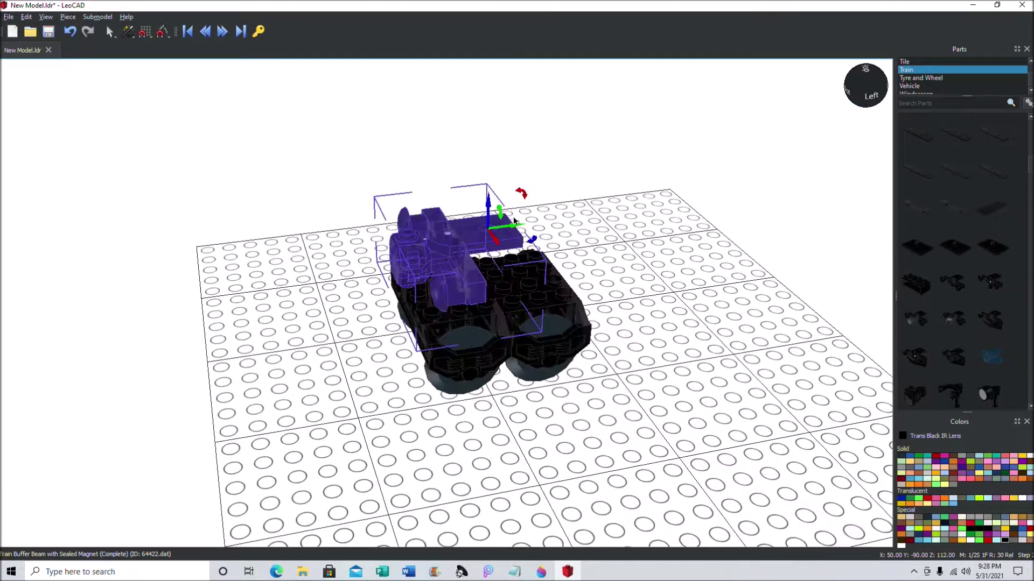
drag(514, 221, 449, 231)
right_drag(450, 231, 450, 264)
drag(451, 232, 435, 248)
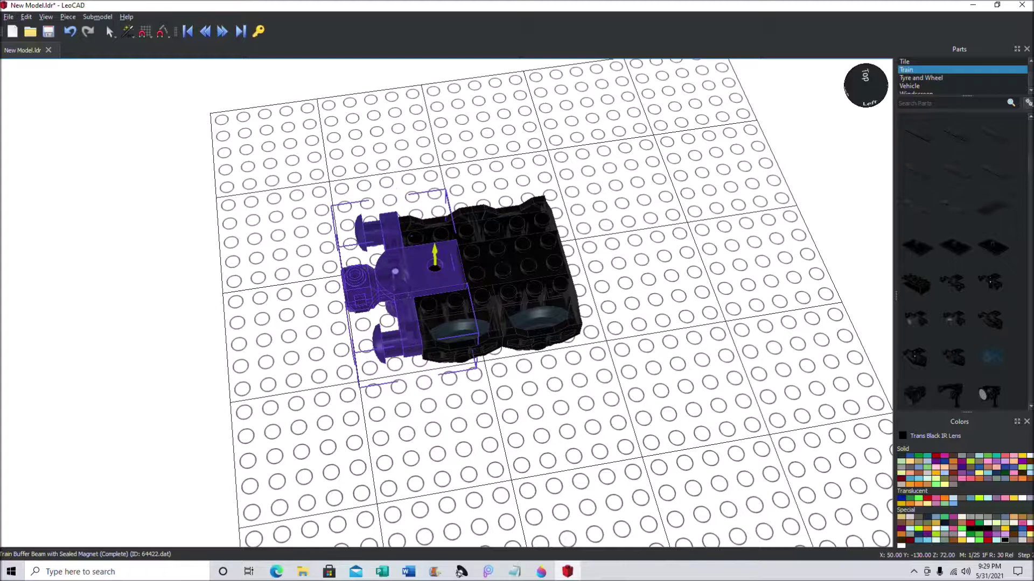
click(259, 69)
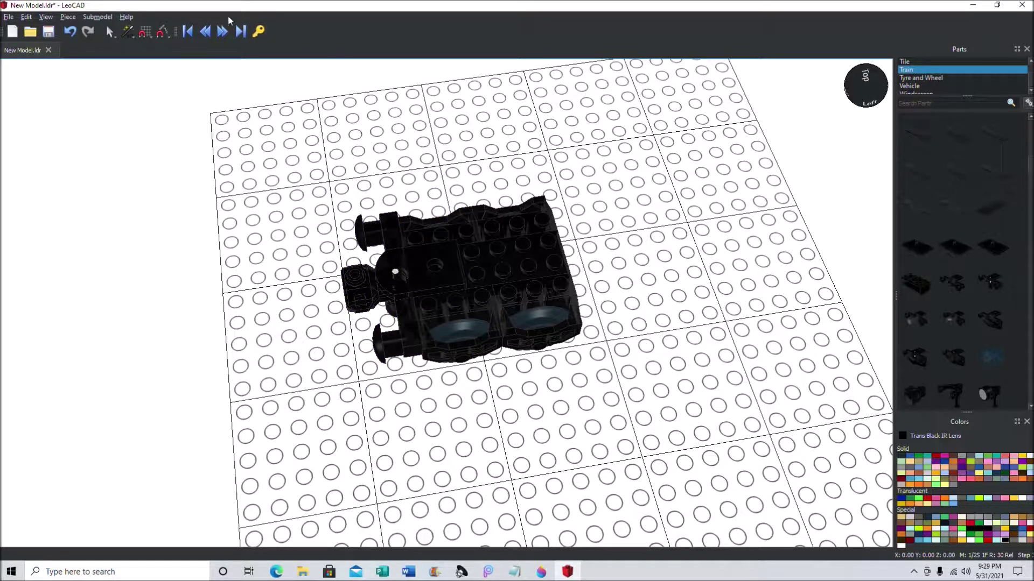
Step: Review the previous build step, return to the latest one, and lower the buffer beam to Z 64
click(204, 33)
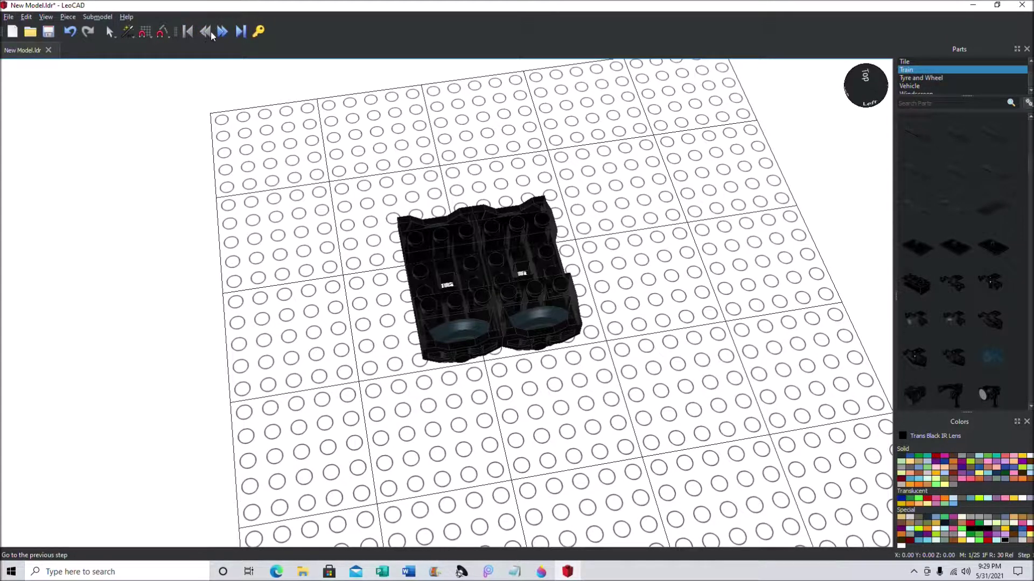
click(222, 31)
click(451, 268)
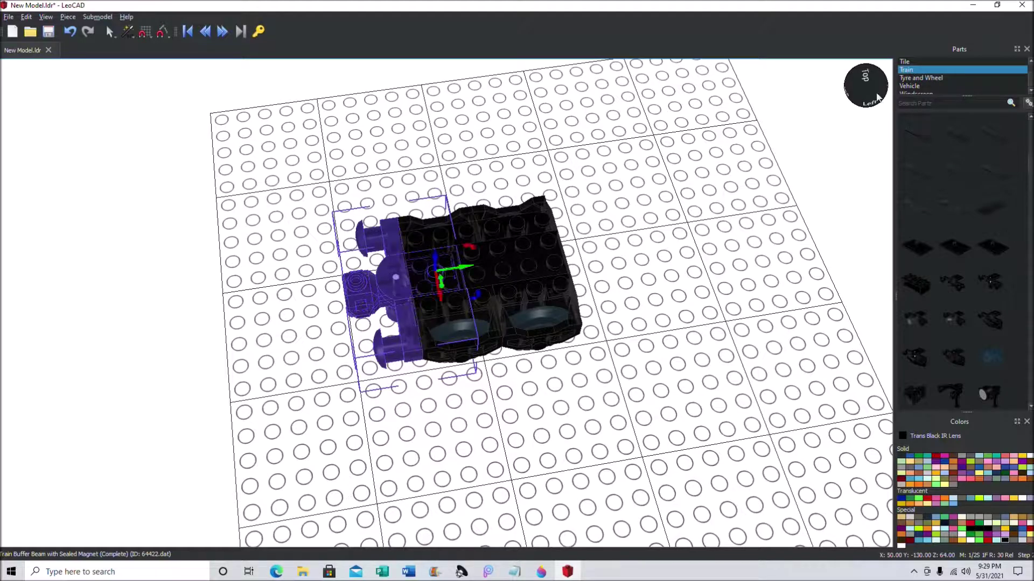
drag(857, 80, 877, 26)
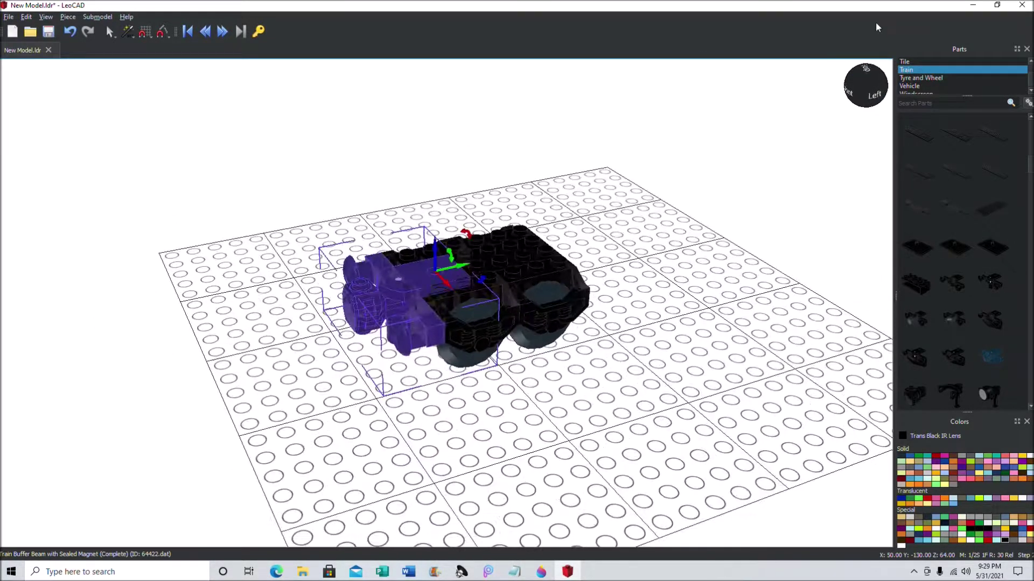
click(727, 106)
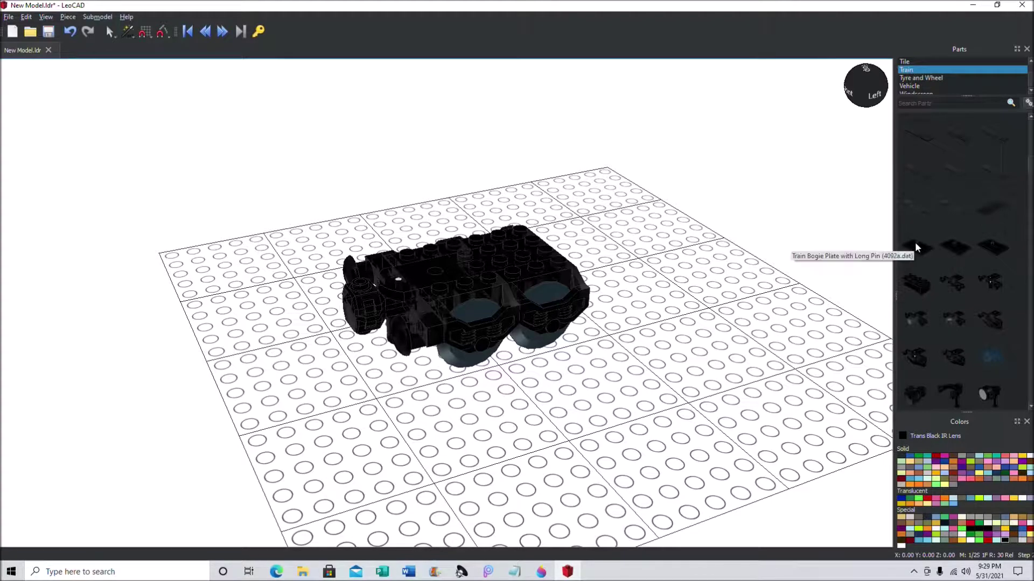
Step: Add the Train Bogie Plate with Long Pin and place it on top of the bogies at X 50, Y -70, Z 72
drag(916, 247, 577, 203)
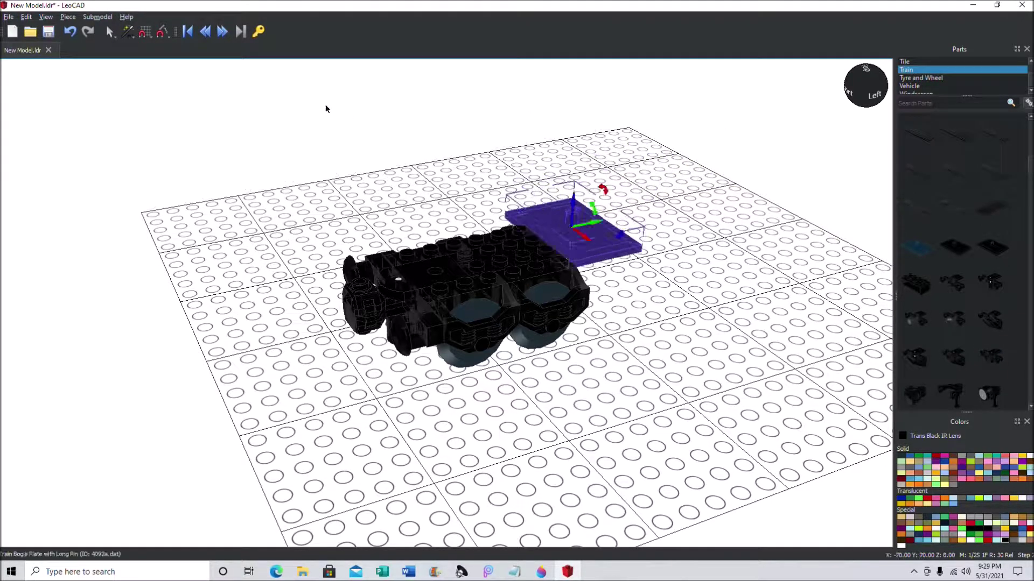
click(325, 104)
click(599, 228)
drag(598, 235, 531, 250)
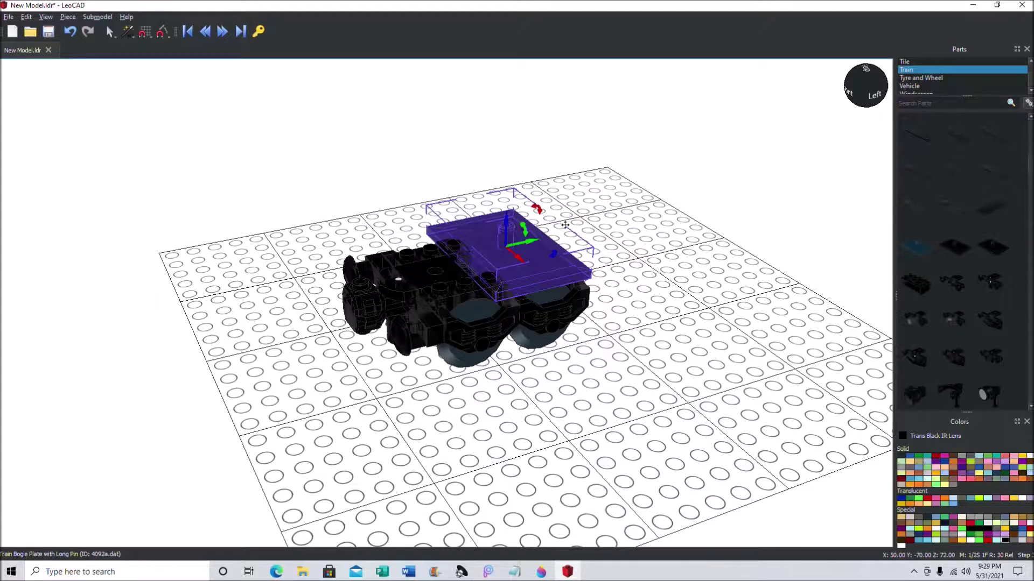
Step: Turn the bogie plate so it runs lengthwise and shift it forward over both axles to Y -90
click(873, 96)
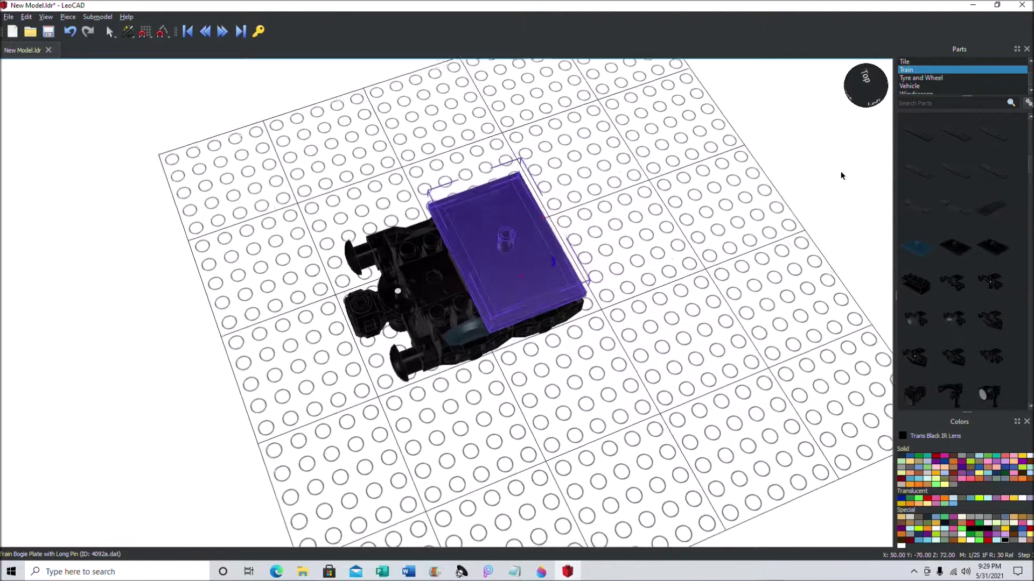
drag(557, 261, 534, 276)
drag(478, 256, 437, 269)
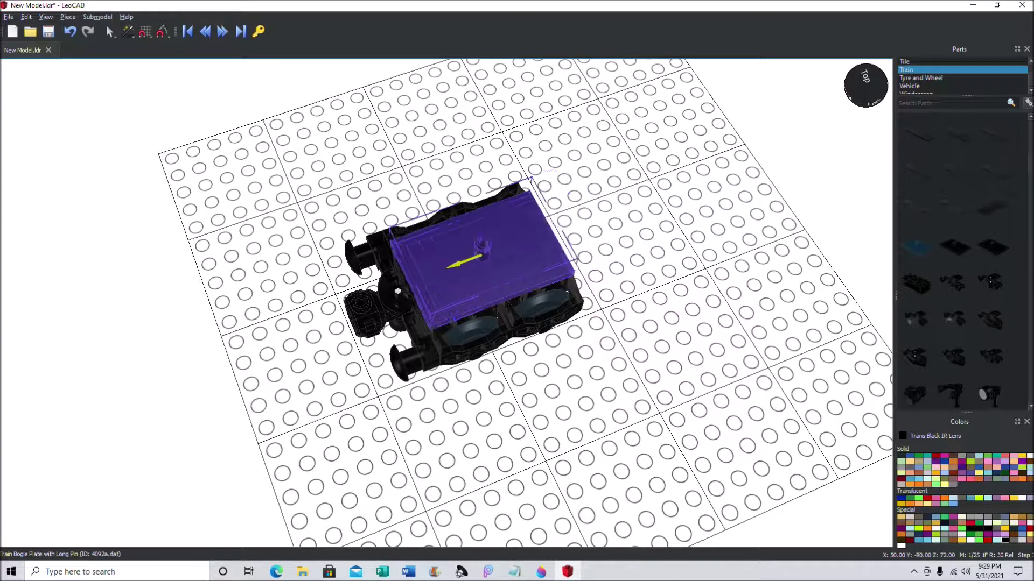
click(873, 94)
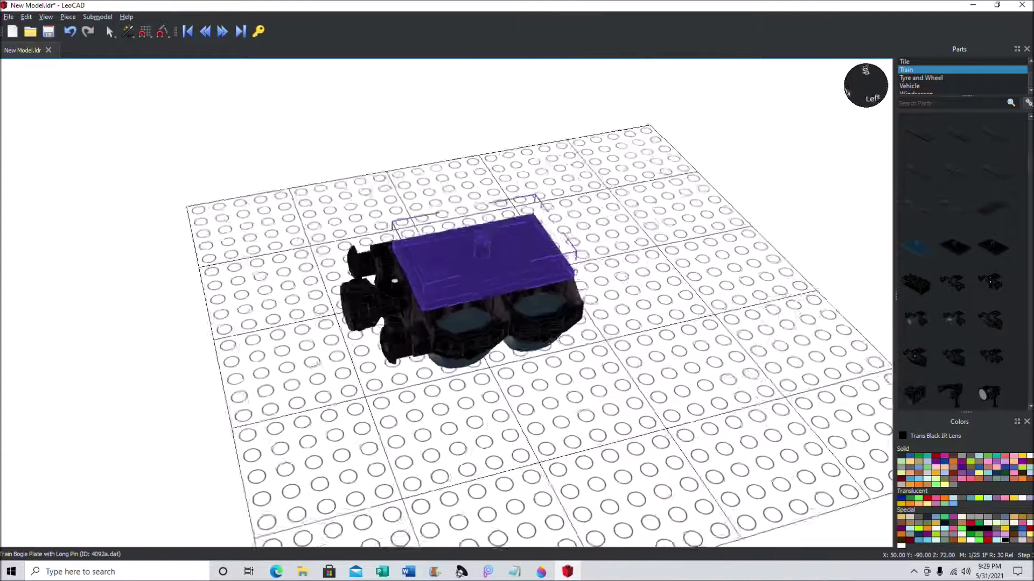
click(619, 105)
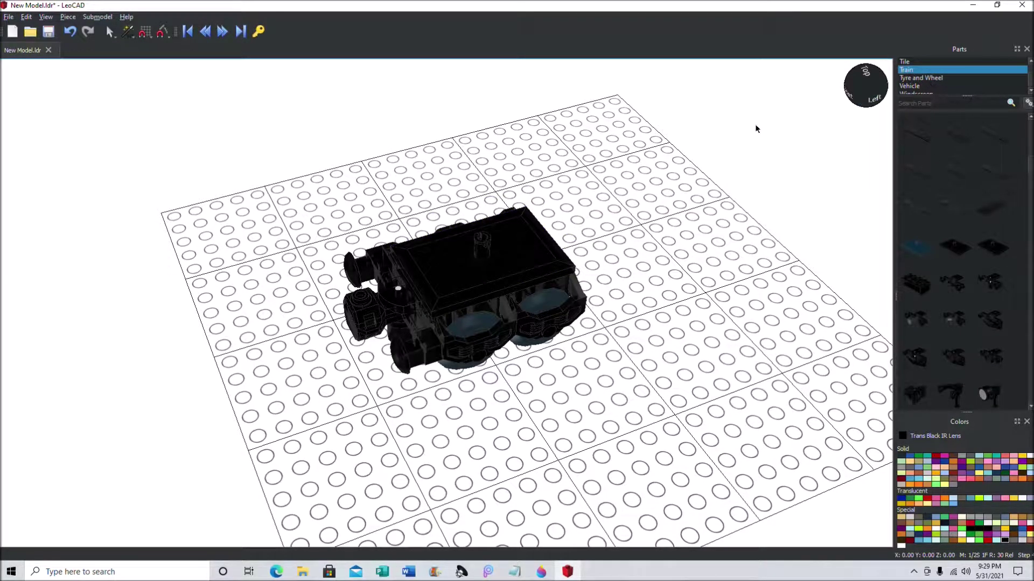
click(539, 255)
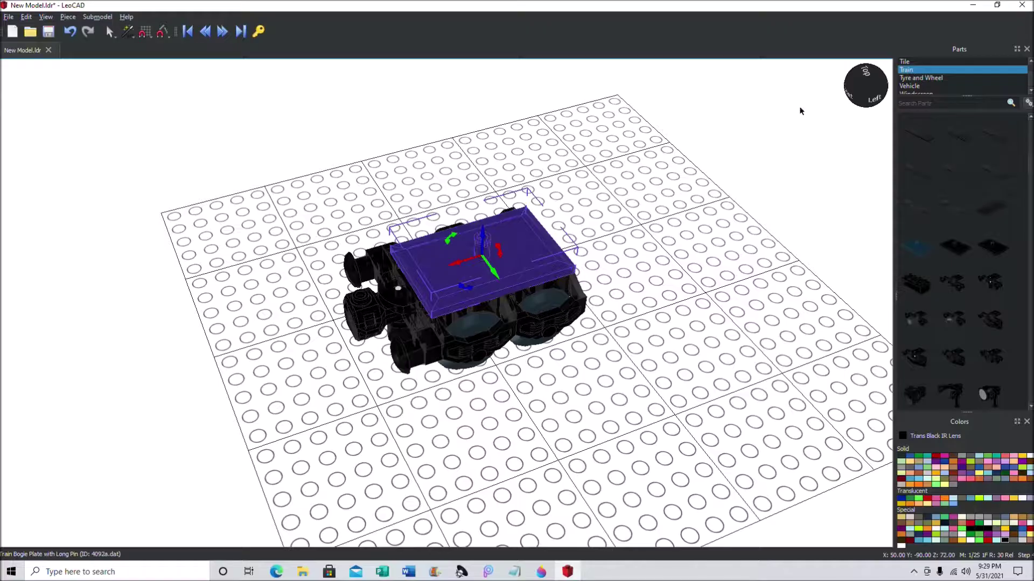
click(874, 99)
drag(874, 99, 905, 140)
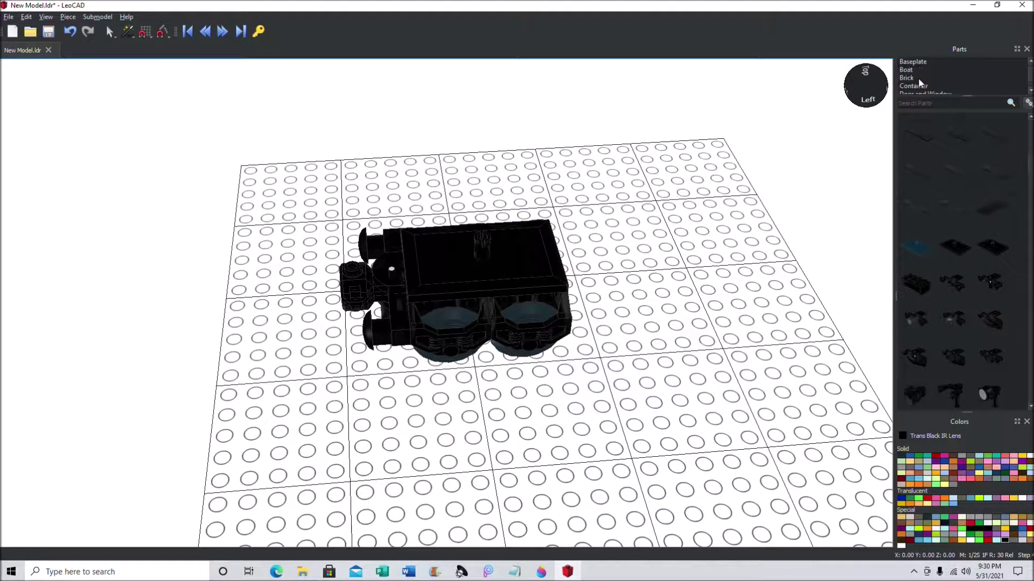
Step: Add a Plate 4 x 4 Round with Hole and Snapstud and lower it over the bogie plate's pin to Z 80
click(919, 80)
scroll(912, 83, down, 1)
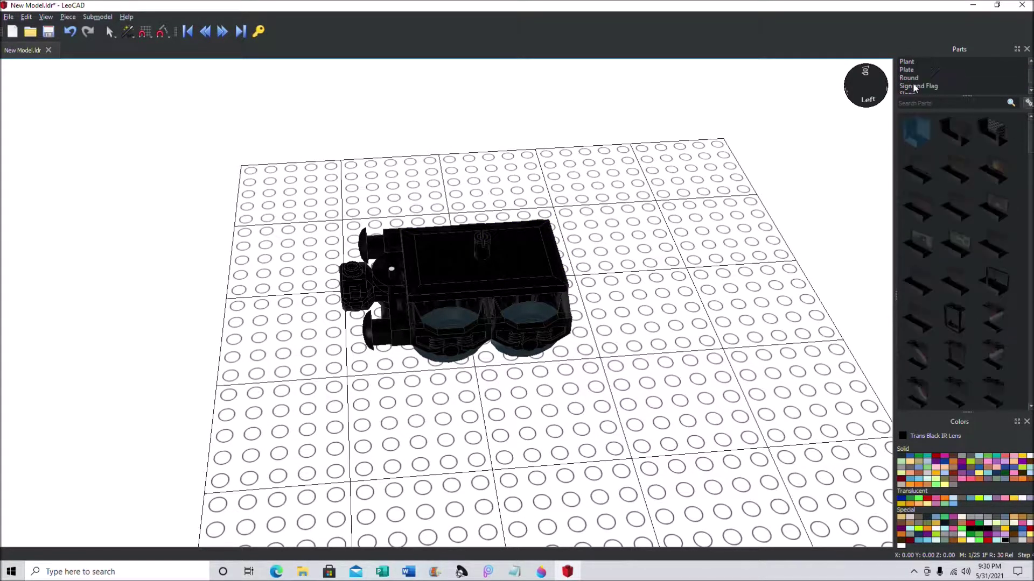
click(911, 70)
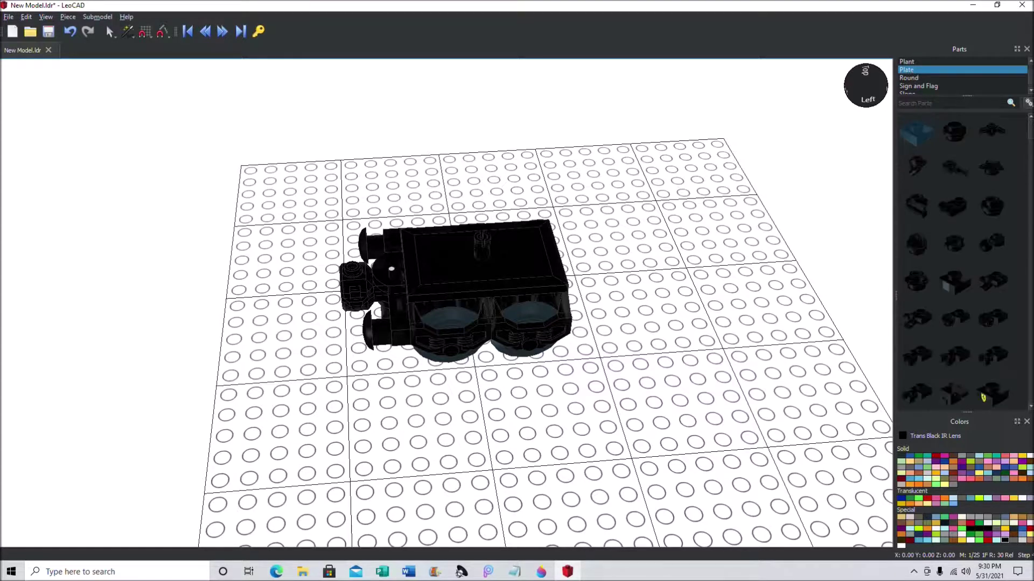
scroll(954, 245, down, 5)
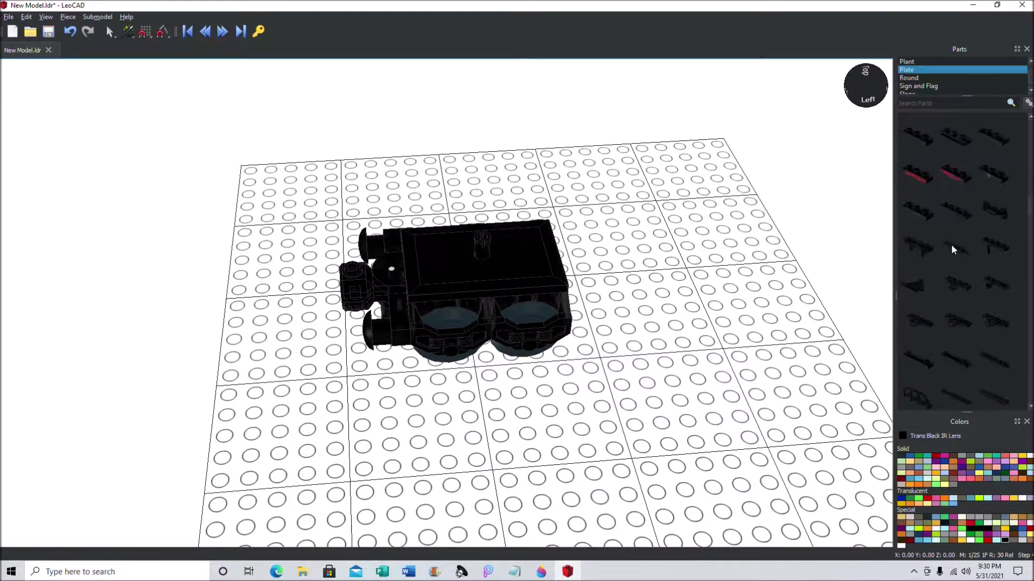
scroll(952, 259, down, 5)
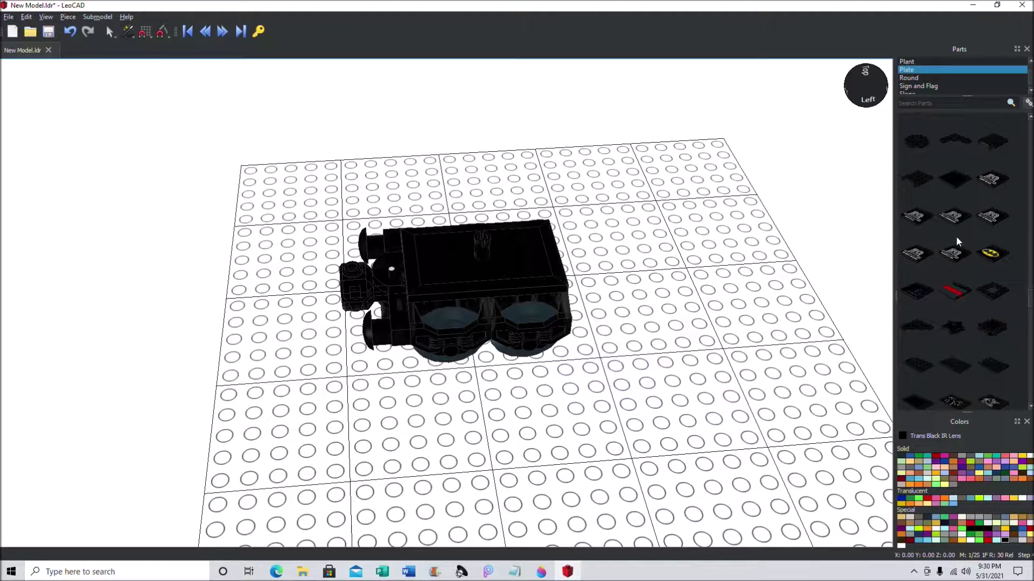
drag(914, 142, 467, 246)
drag(872, 101, 847, 93)
drag(483, 209, 483, 231)
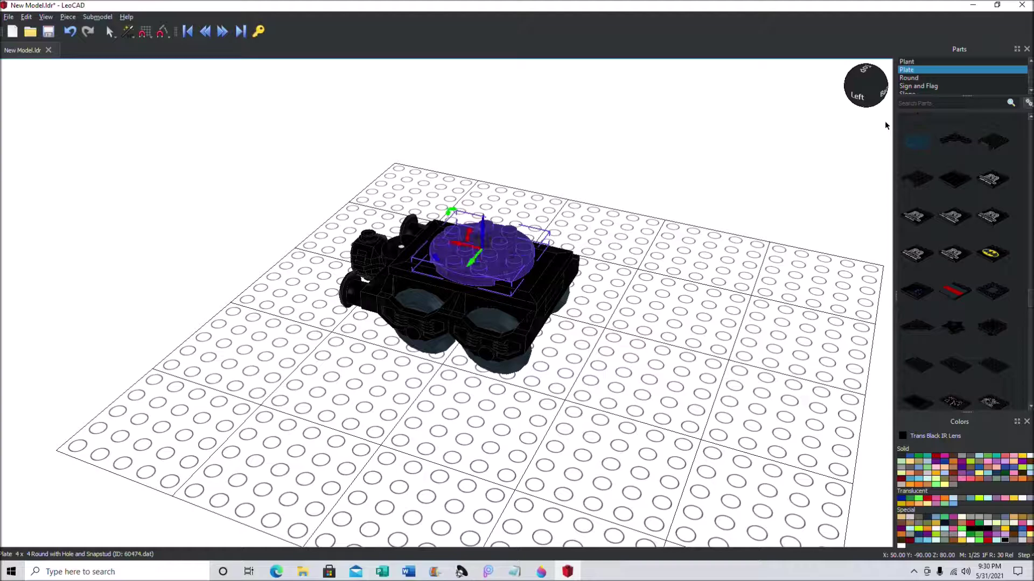
drag(860, 102, 960, 176)
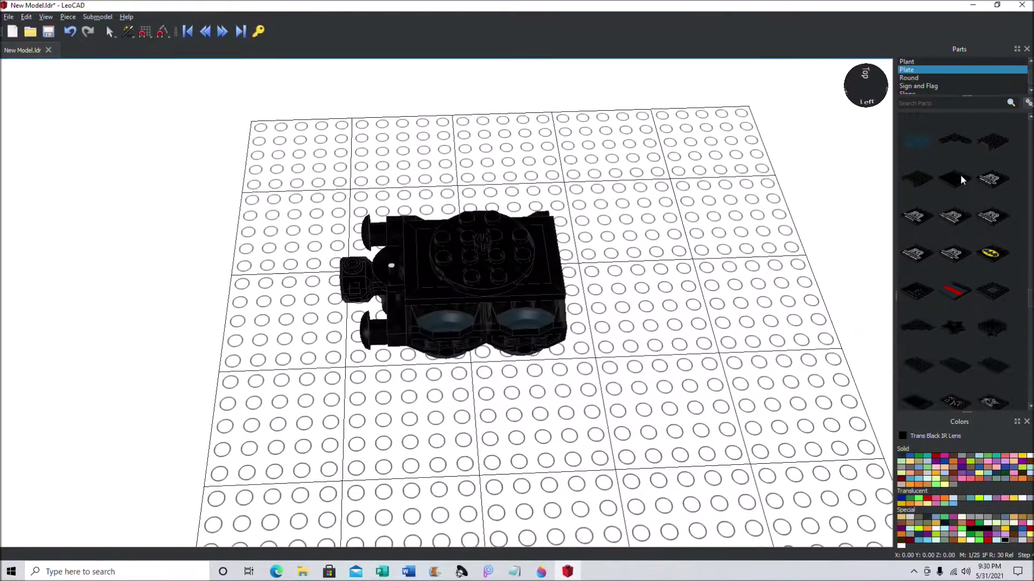
Step: Add a Plate 2 x 2 with Groove with 1 Centre Stud and move it to the rear of the bogie plate at Y -50, Z 88
scroll(964, 205, up, 3)
scroll(969, 235, up, 3)
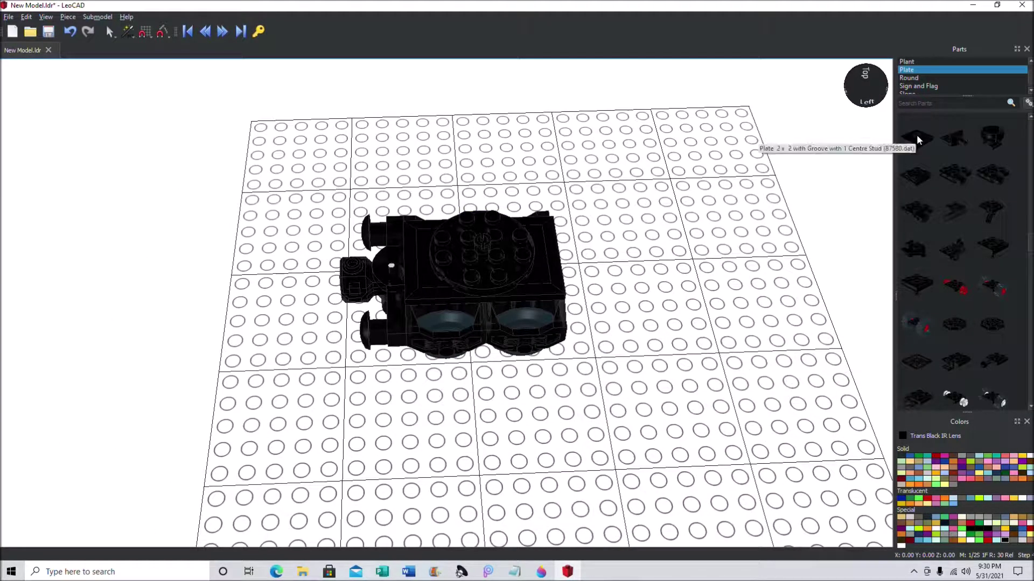
drag(918, 139, 484, 237)
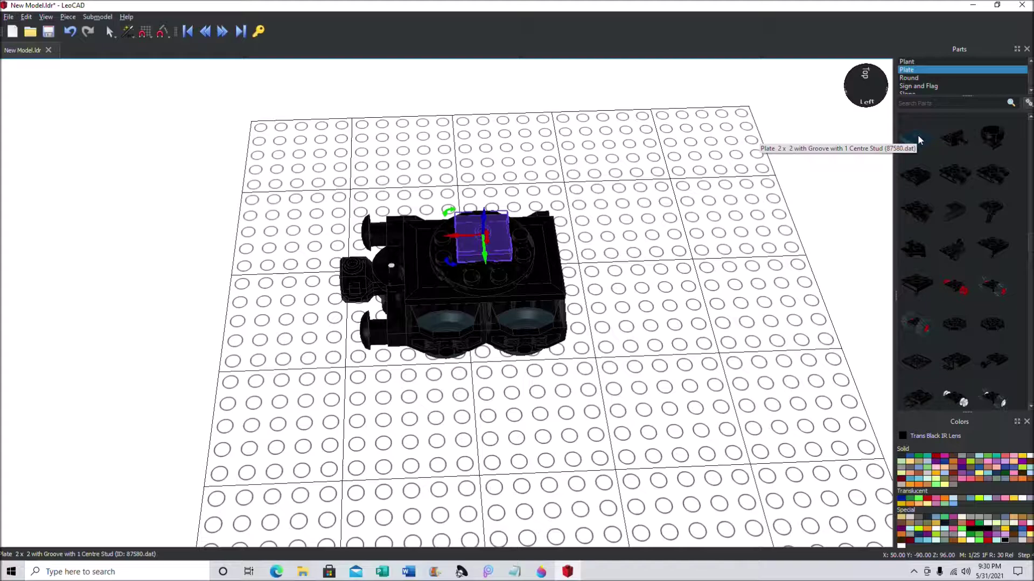
drag(865, 98, 600, 196)
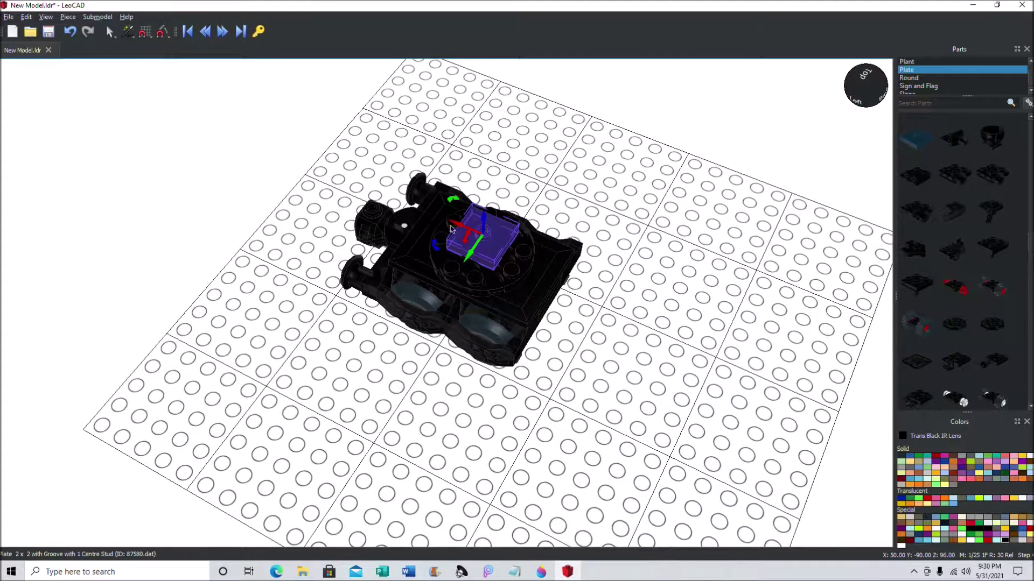
drag(451, 228, 498, 250)
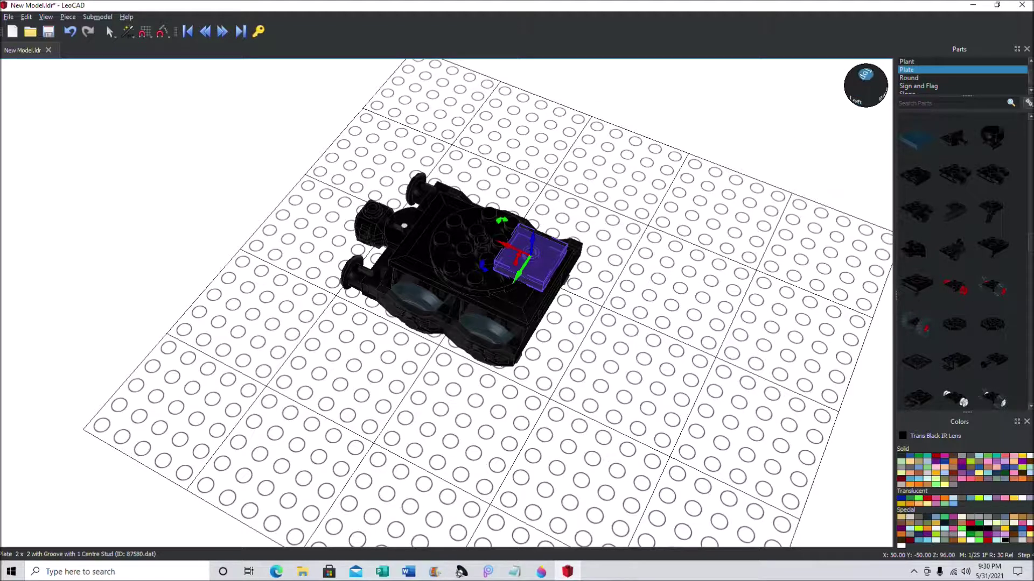
drag(865, 81, 551, 70)
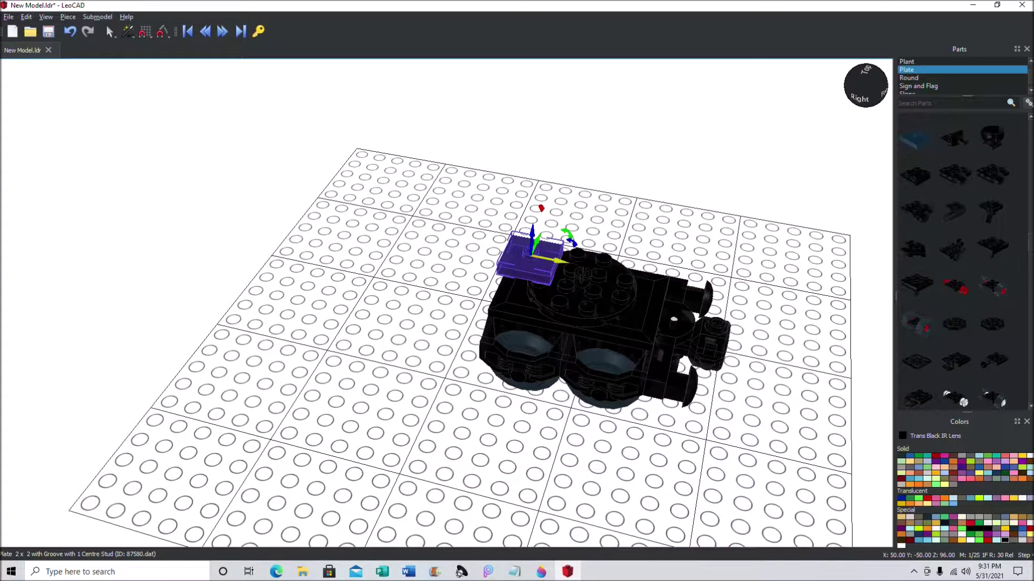
mouse_move(555, 260)
mouse_down()
mouse_move(541, 258)
mouse_move(555, 260)
mouse_move(534, 231)
mouse_move(561, 269)
mouse_move(580, 273)
mouse_move(554, 267)
mouse_up()
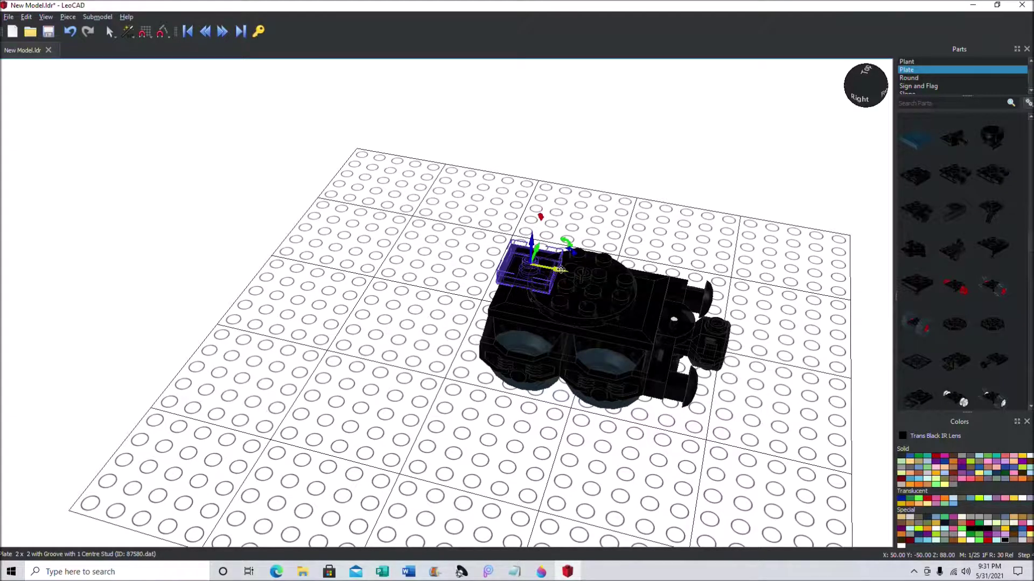
click(532, 246)
Step: Shift the 2 x 2 grooved plate sideways to the rear corner at X 30
drag(860, 103, 707, 169)
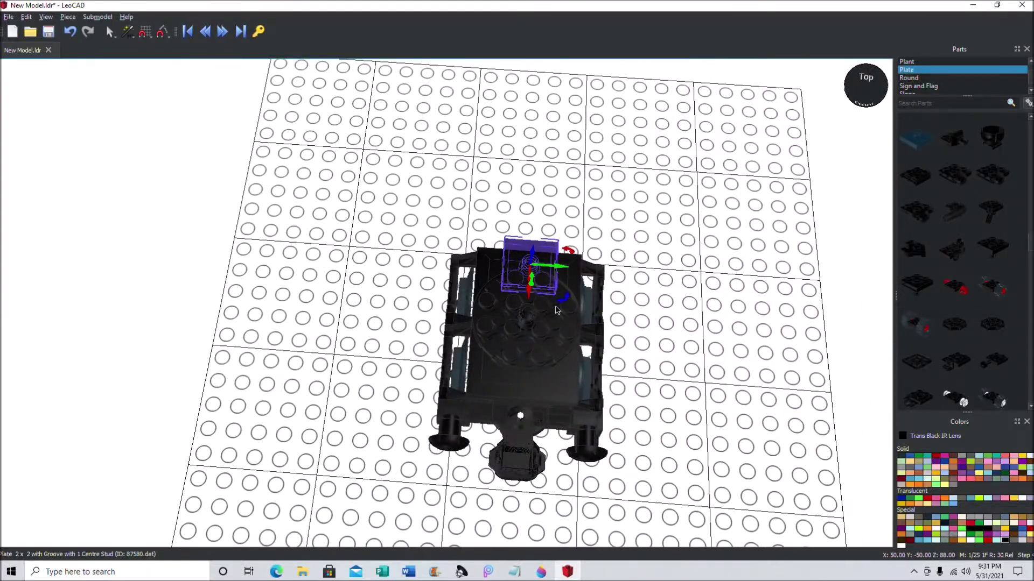
drag(560, 265, 536, 265)
click(616, 211)
click(512, 258)
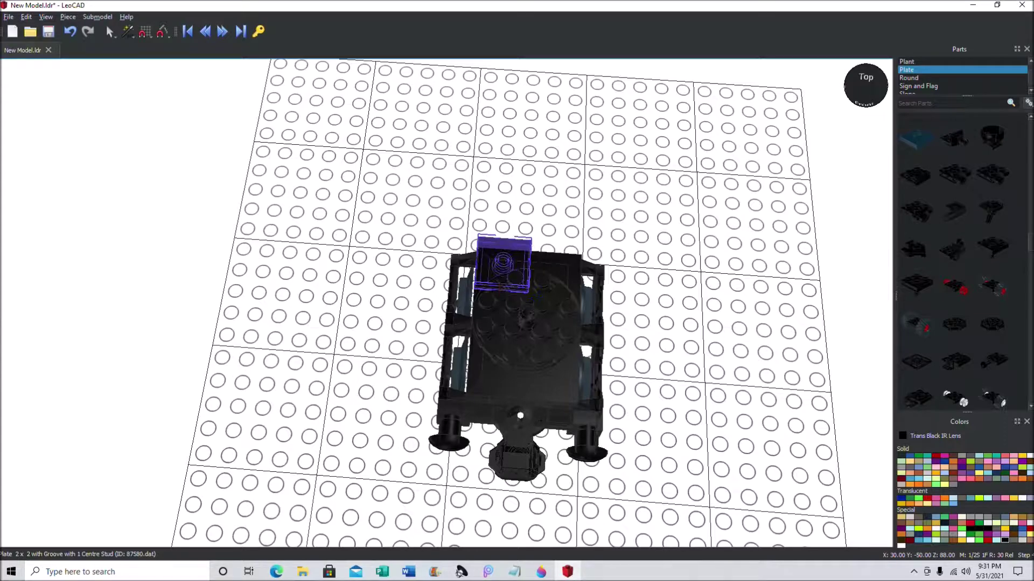
right_click(514, 259)
key(Escape)
click(302, 177)
Step: Copy the 2 x 2 grooved plate and place the pasted copy beside it at X 70
click(225, 35)
click(480, 260)
right_click(502, 251)
click(528, 270)
right_click(545, 213)
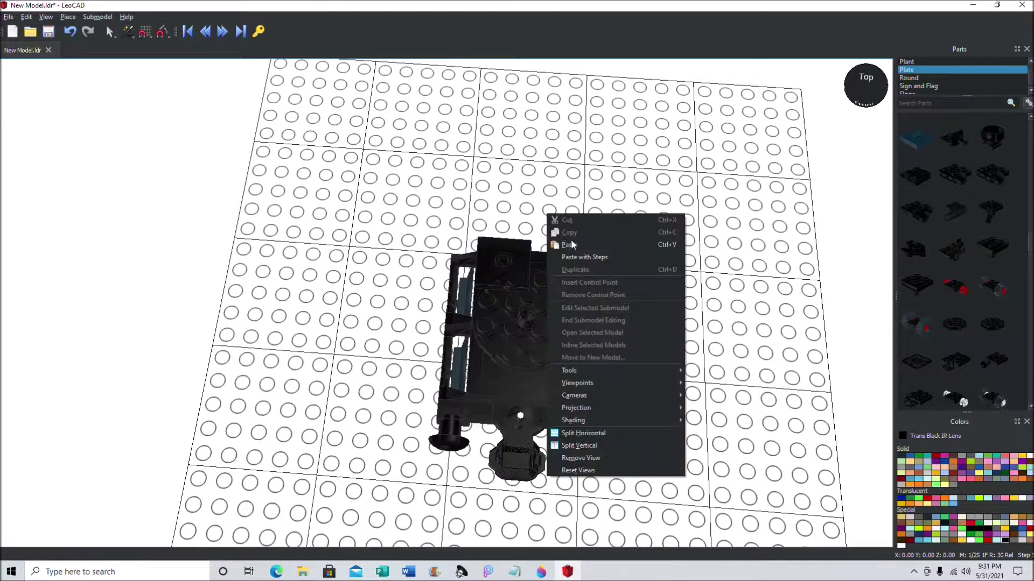
click(578, 240)
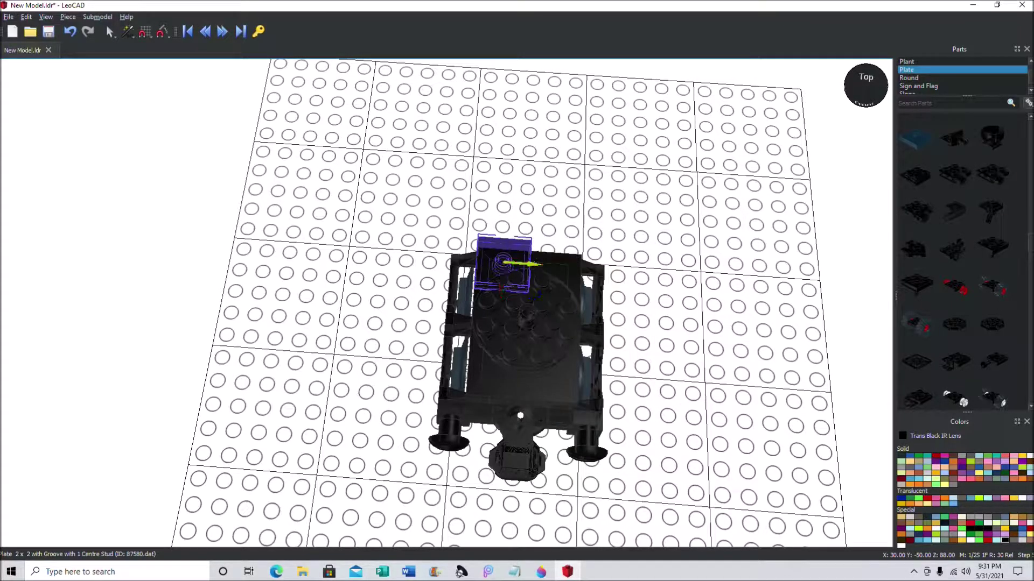
drag(531, 264, 586, 265)
click(275, 85)
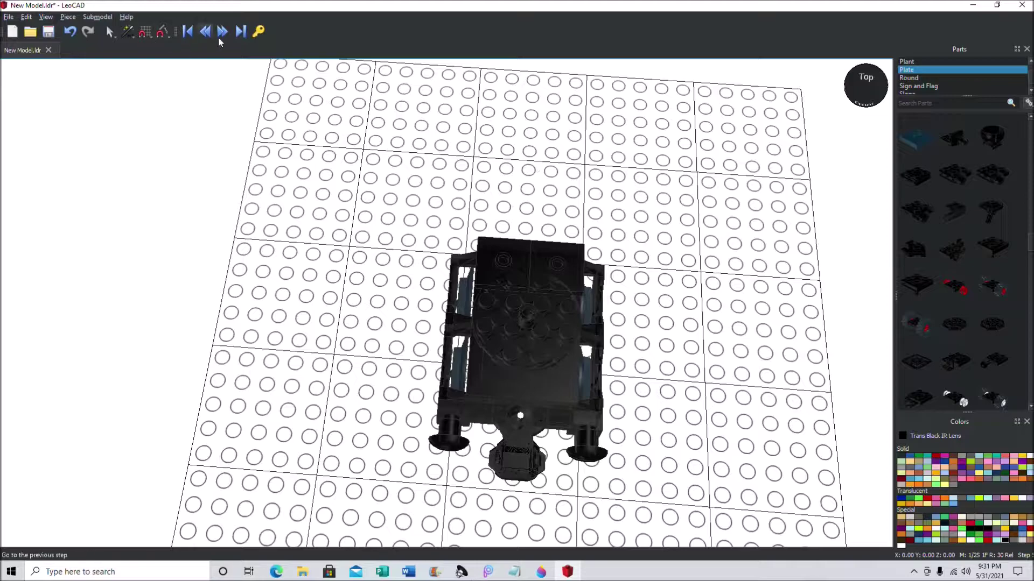
Step: Copy both rear 2 x 2 grooved plates and move the pasted pair to the front end, on the round plate's opposite side
click(557, 311)
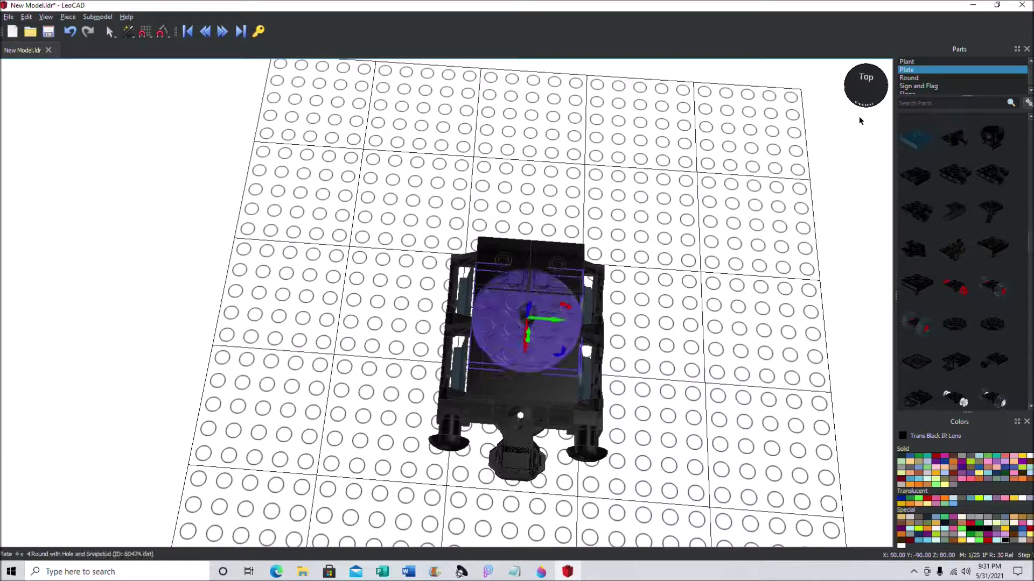
drag(870, 105, 826, 92)
click(628, 241)
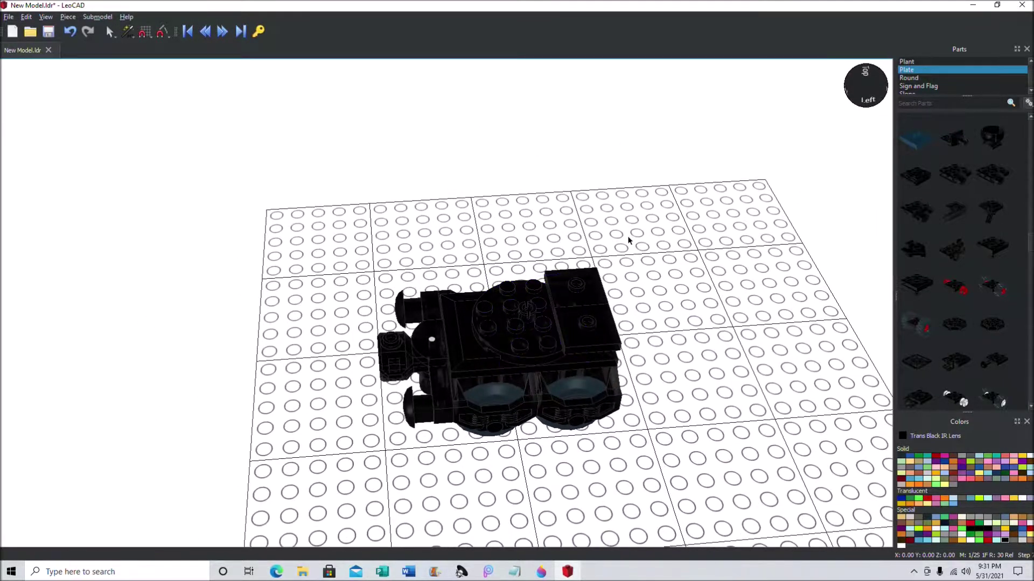
click(590, 287)
ctrl+click(602, 326)
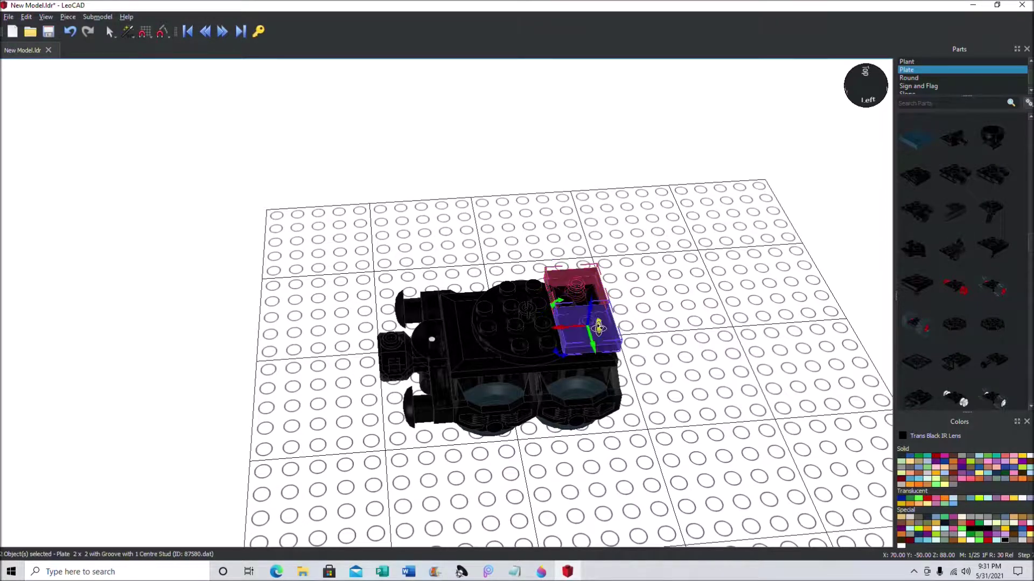
right_click(602, 327)
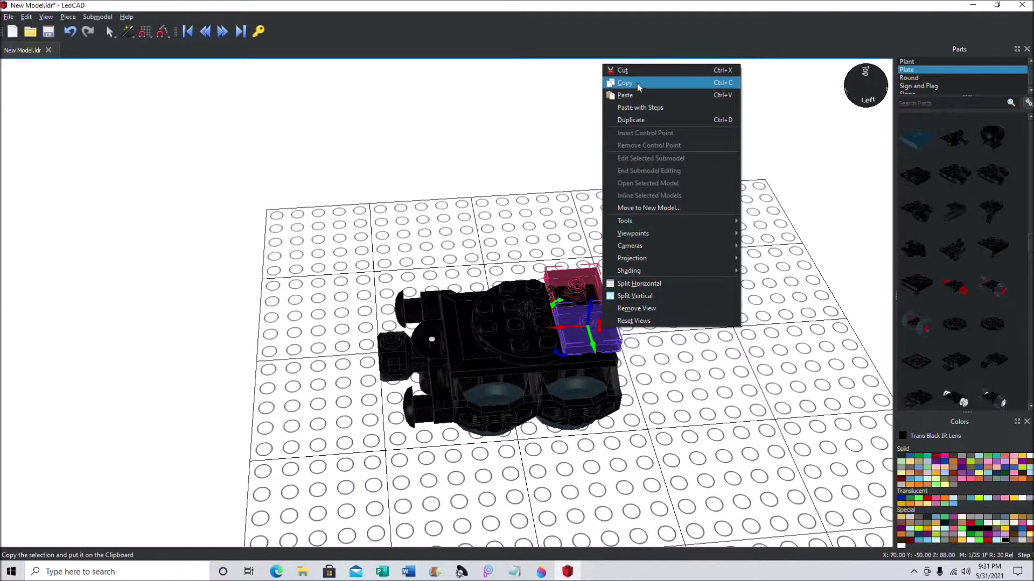
click(637, 83)
right_click(630, 246)
click(651, 276)
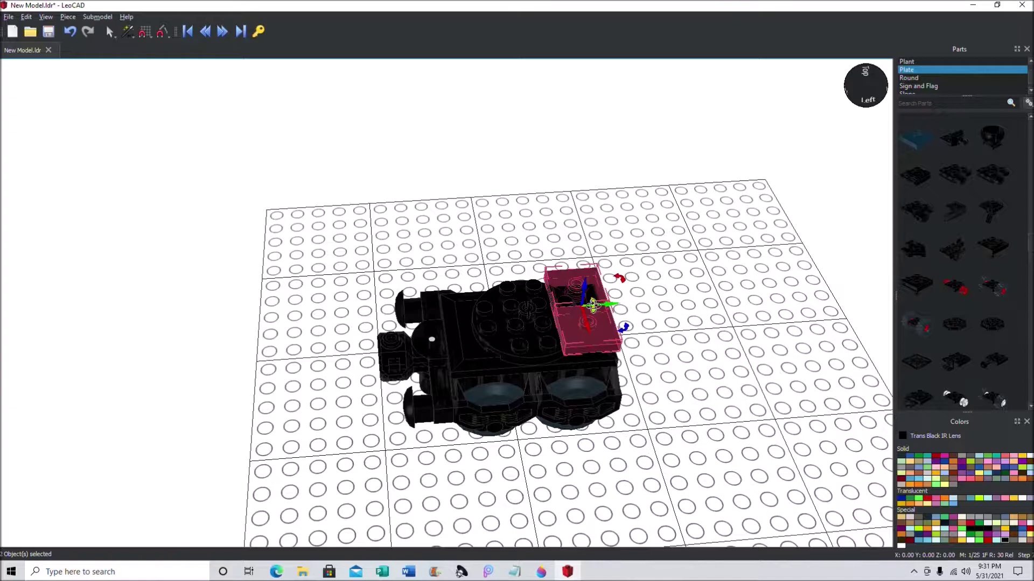
drag(566, 307, 498, 311)
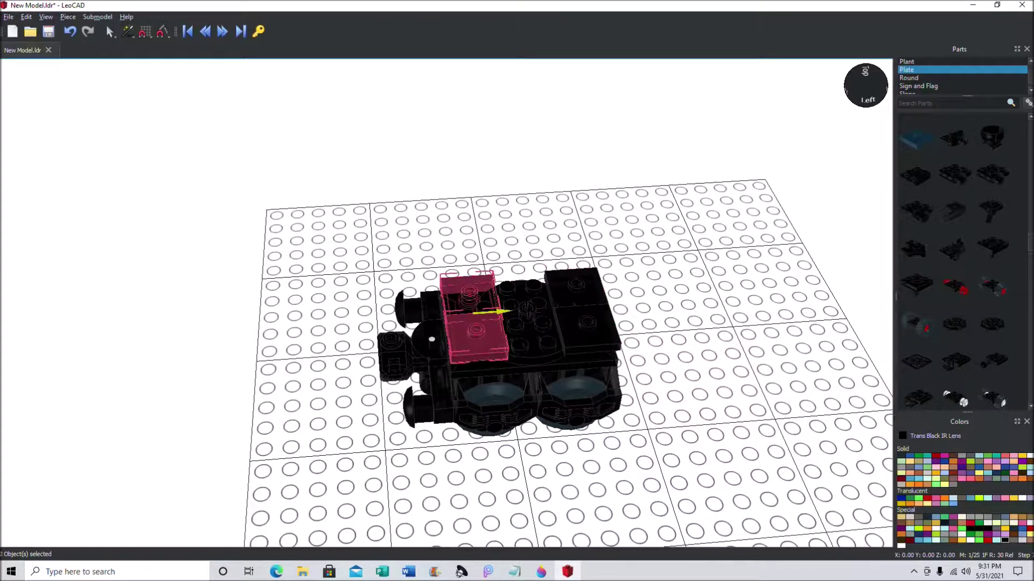
drag(877, 100, 815, 100)
click(429, 111)
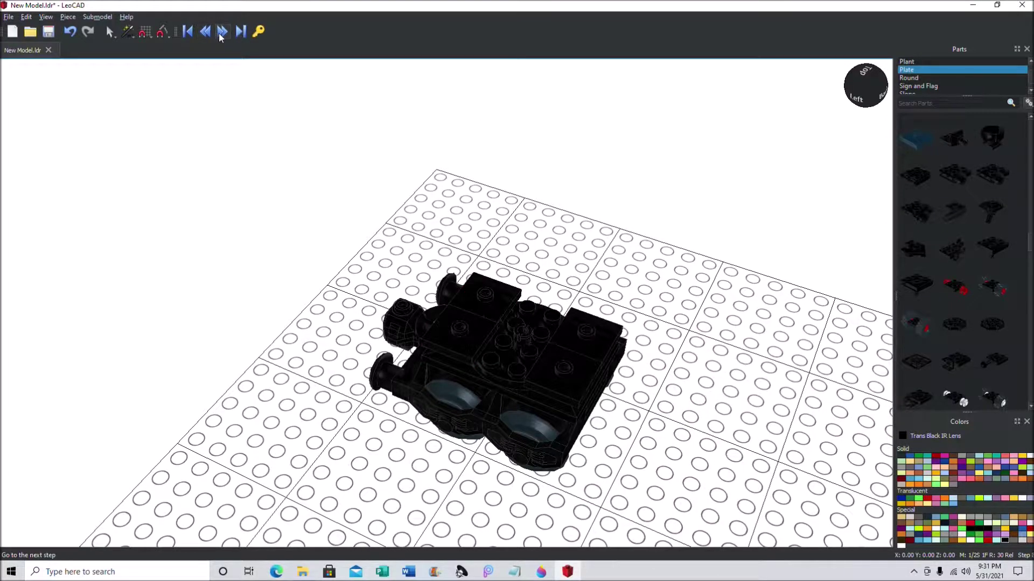
Step: Review the build sequence by going back step by step to the bare bogie plate and returning to the latest step
click(203, 33)
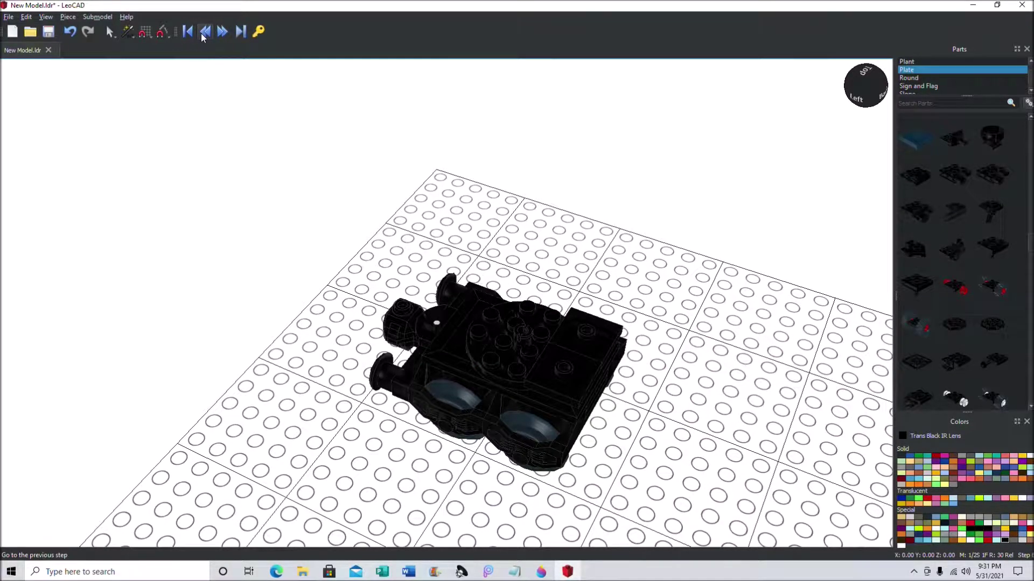
click(204, 33)
click(205, 33)
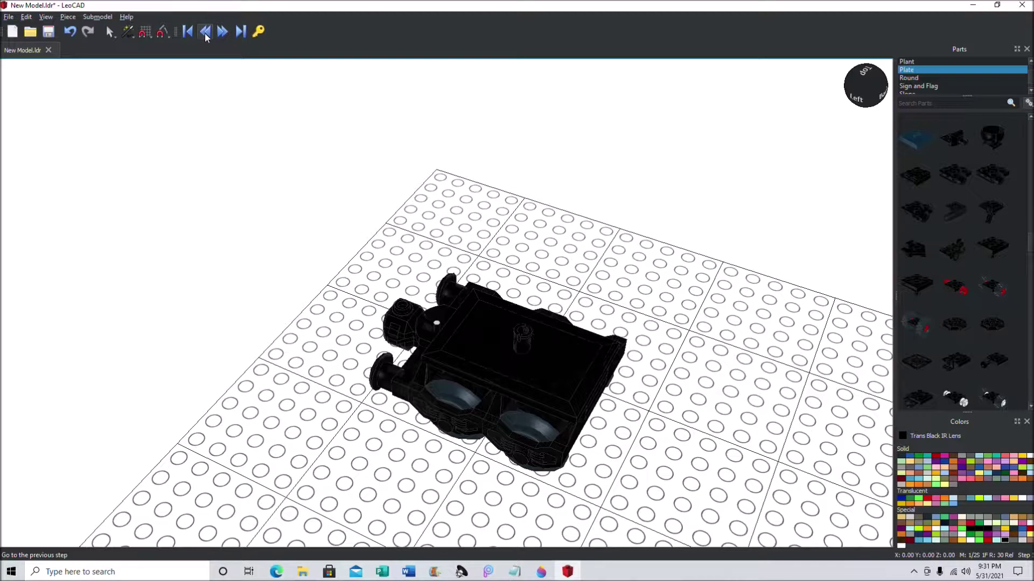
click(205, 34)
click(224, 31)
click(224, 31)
click(224, 31)
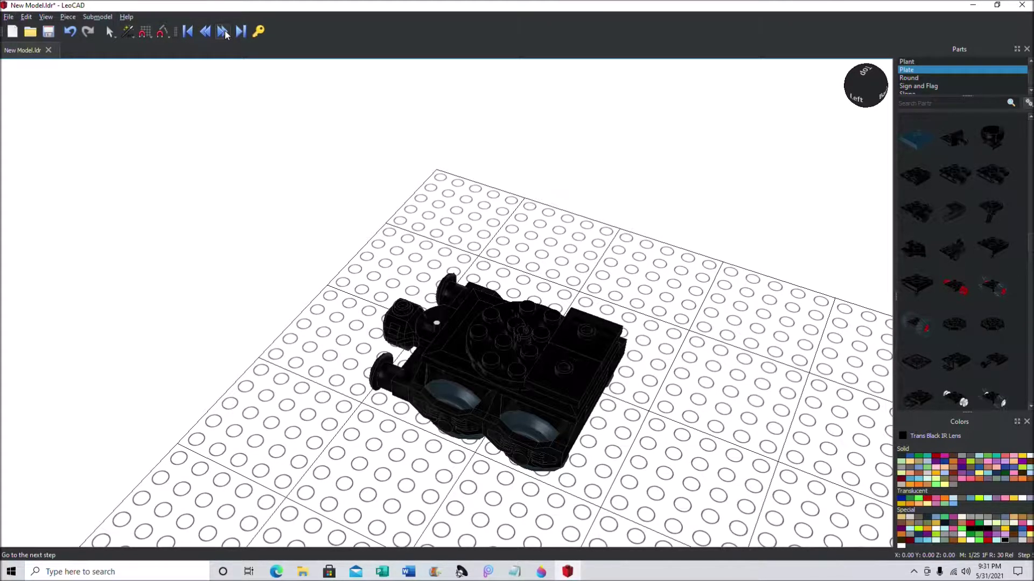
click(224, 31)
Step: Add a Plate 3 x 3 on top of the front grooved plates at X 80, Y -120, Z 96
click(521, 353)
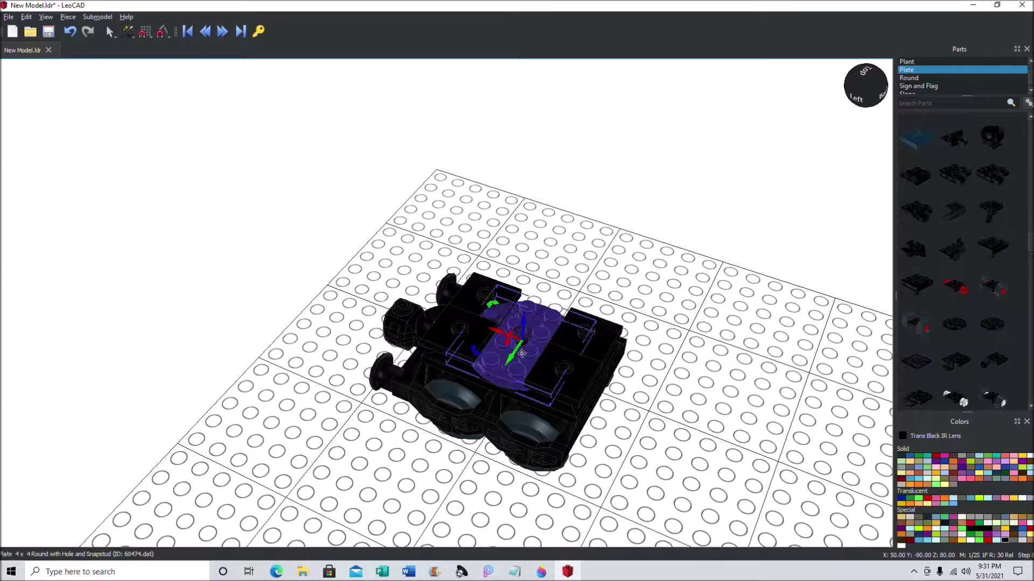
drag(855, 97, 1018, 94)
key(Escape)
scroll(947, 220, down, 5)
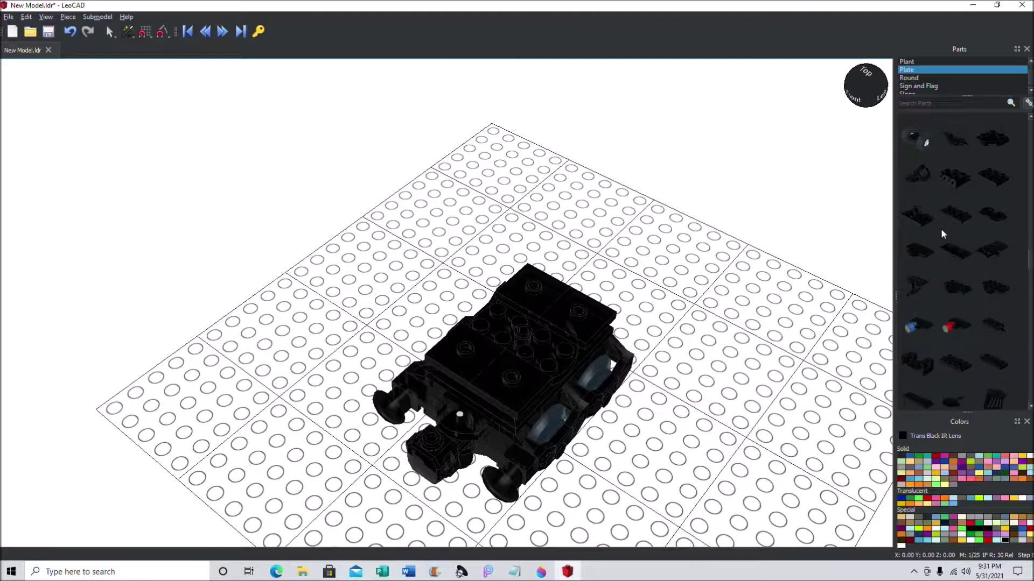
scroll(964, 244, down, 3)
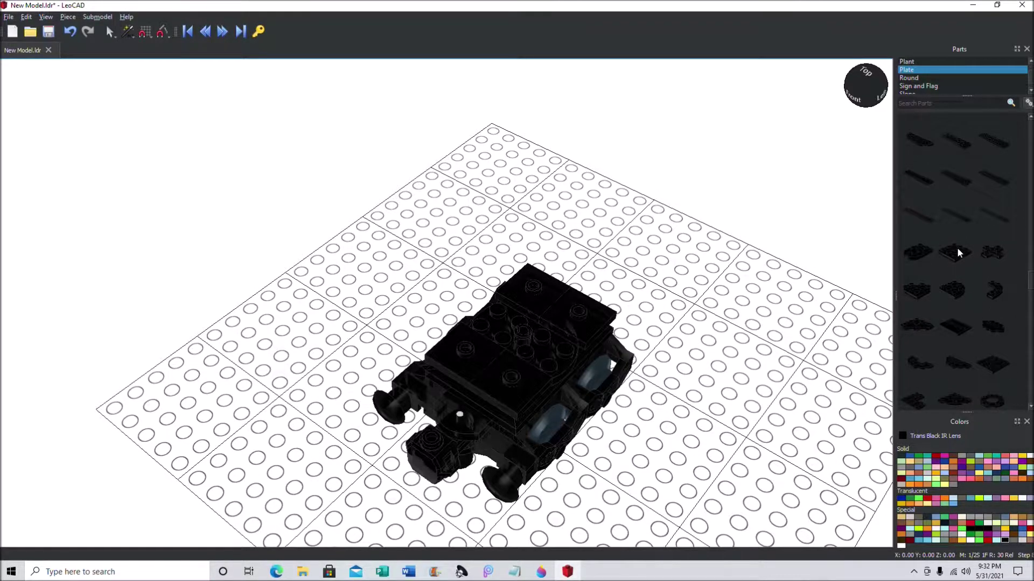
drag(957, 247, 548, 394)
Step: Add a Plate 4 x 12 beside the 3 x 3 plate at Z 96 and move it sideways to X 10
click(866, 101)
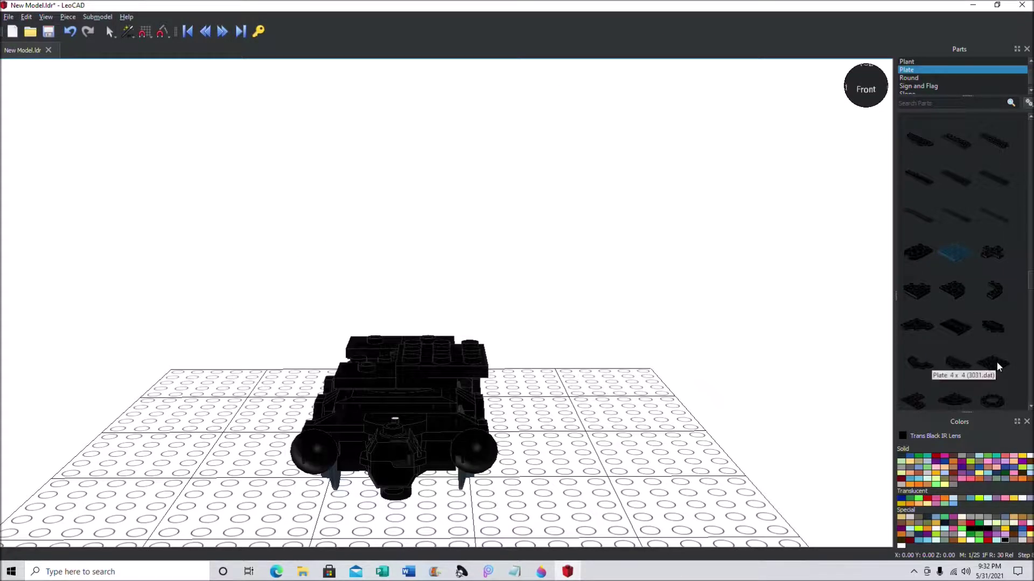
scroll(982, 289, down, 3)
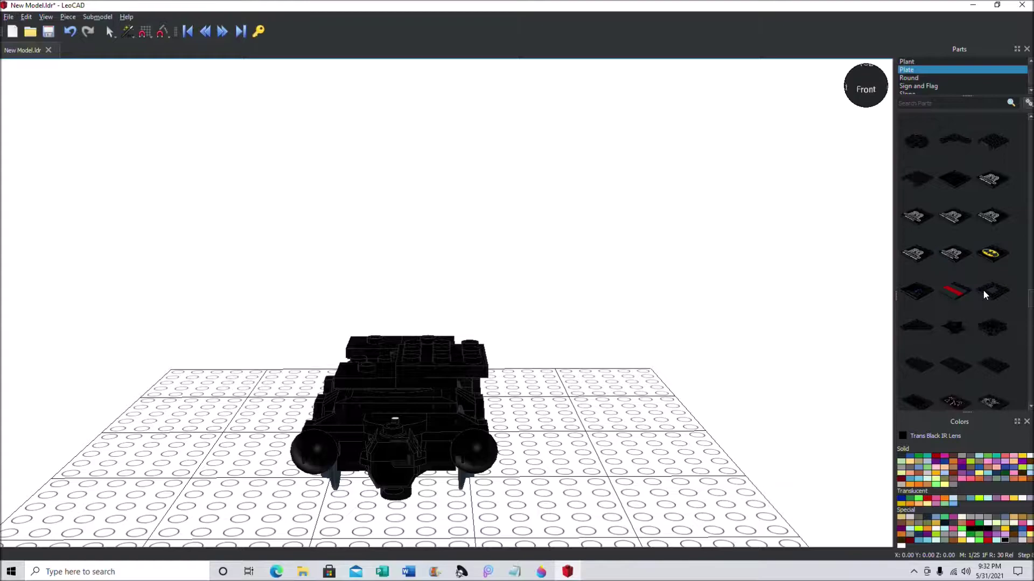
scroll(952, 330, down, 3)
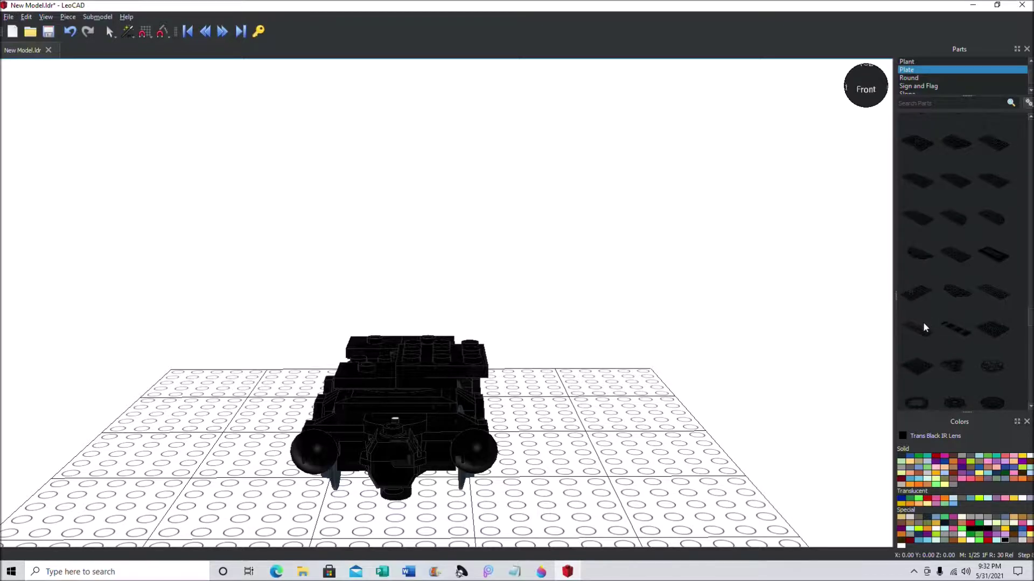
drag(919, 325, 364, 346)
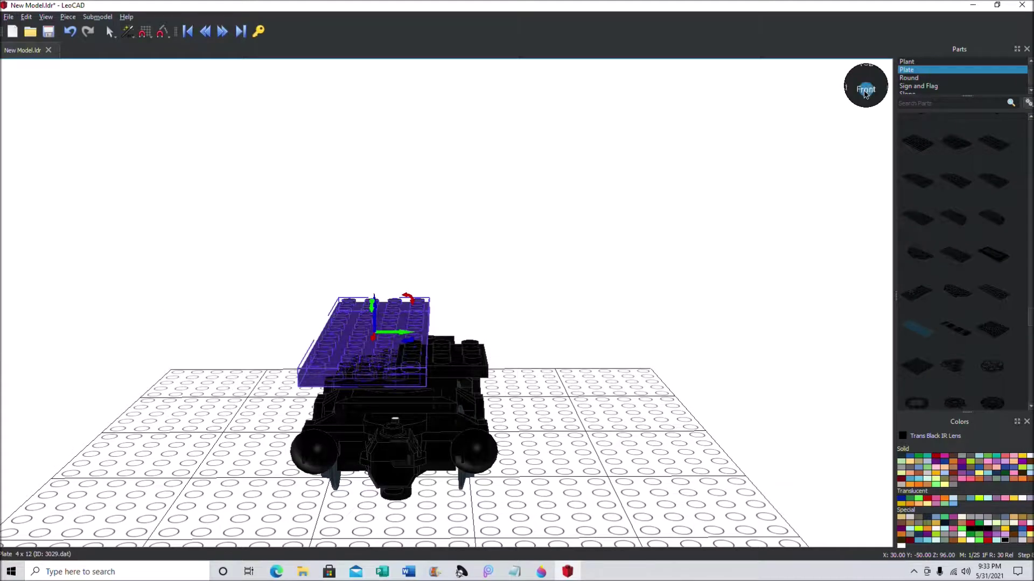
drag(865, 89, 866, 100)
drag(406, 330, 387, 331)
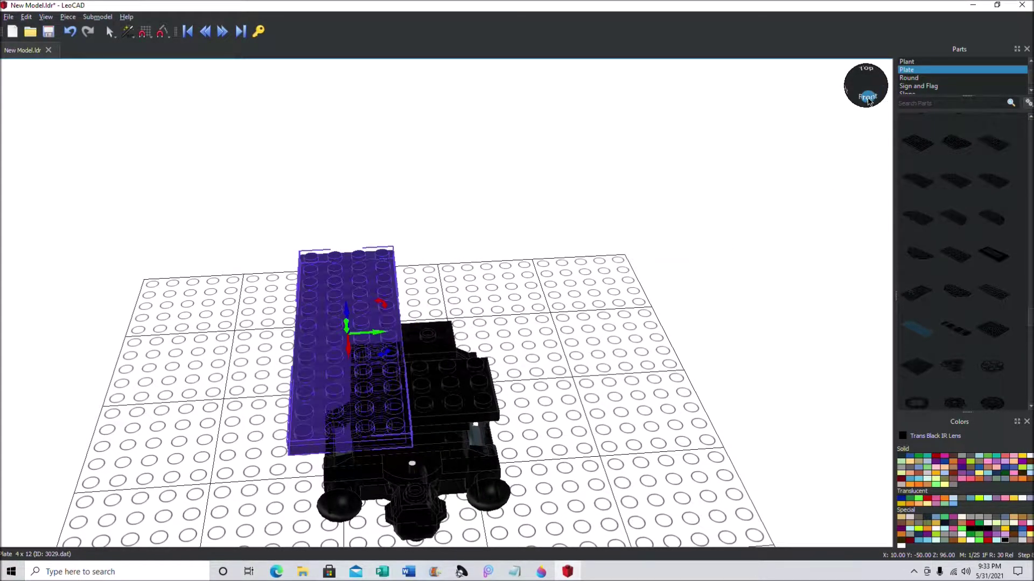
Step: Slide the 4 x 12 plate lengthwise toward the rear to Y -30
click(860, 90)
drag(859, 87, 807, 100)
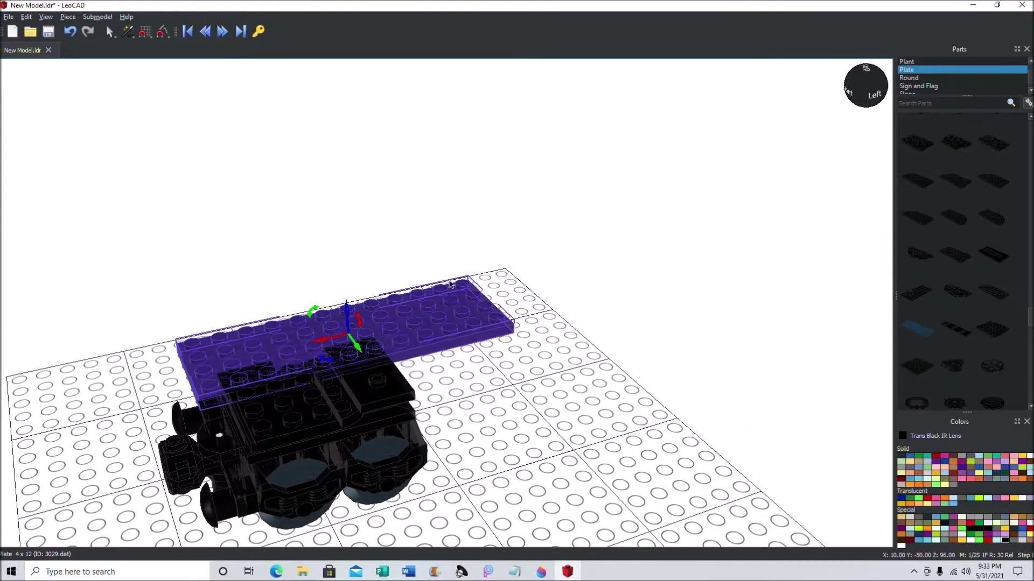
drag(323, 340, 348, 335)
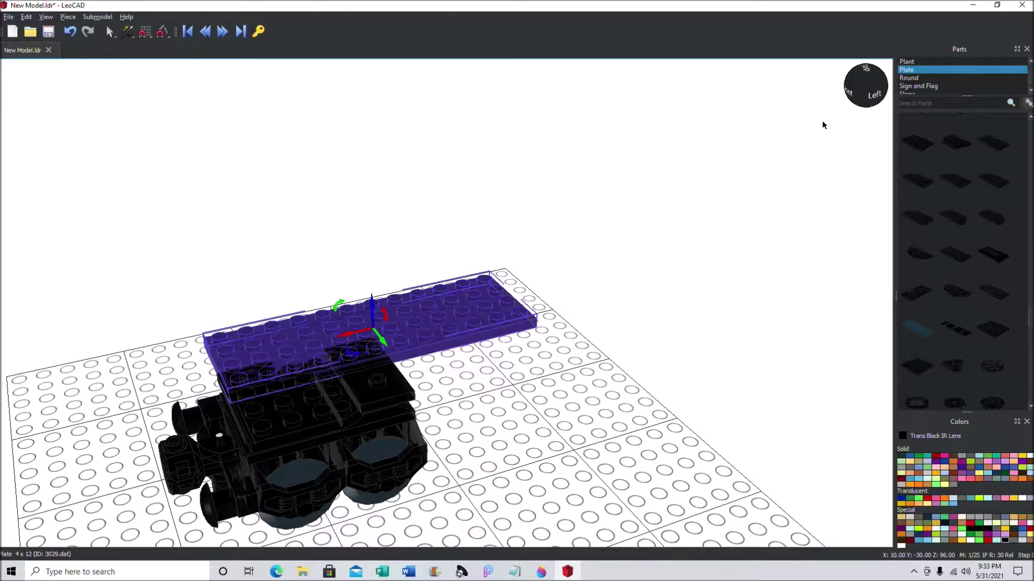
drag(877, 96, 915, 99)
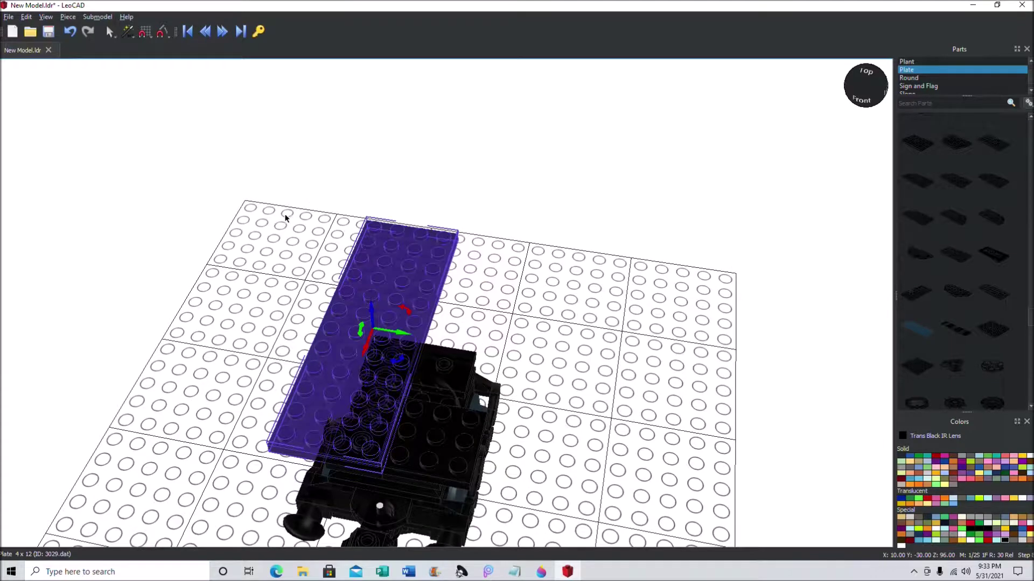
click(672, 223)
Step: Add a Plate 1 x 6 across the front edge below the upper plates at X 50, Y -150, Z 80
scroll(952, 272, up, 3)
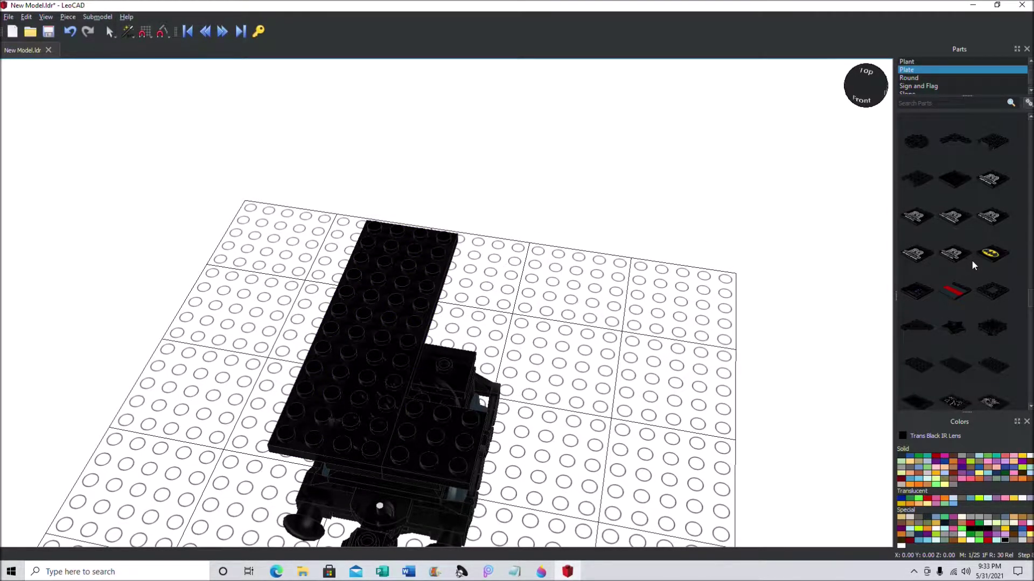
scroll(971, 260, up, 2)
scroll(970, 228, up, 2)
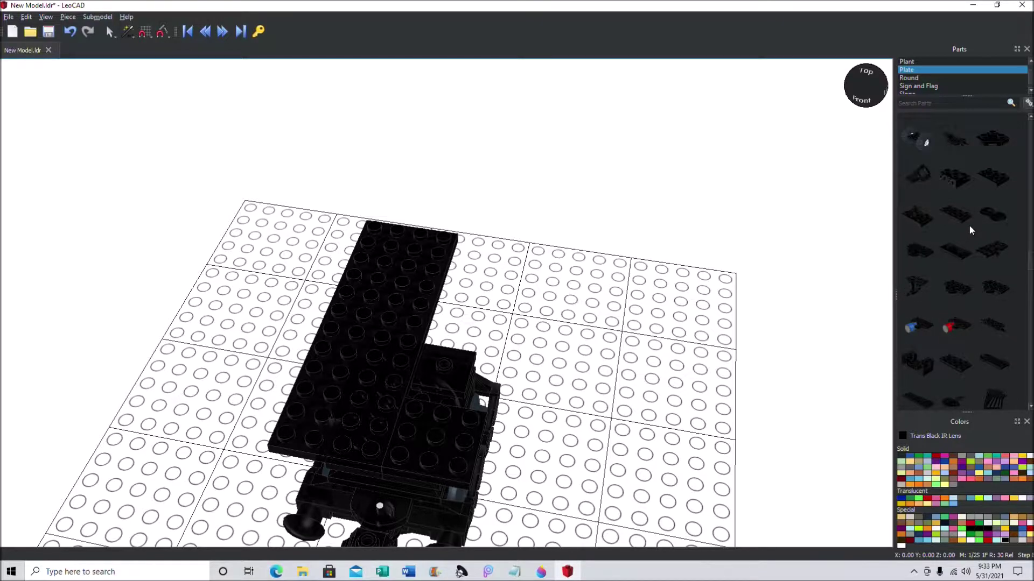
scroll(972, 227, up, 2)
scroll(979, 229, up, 2)
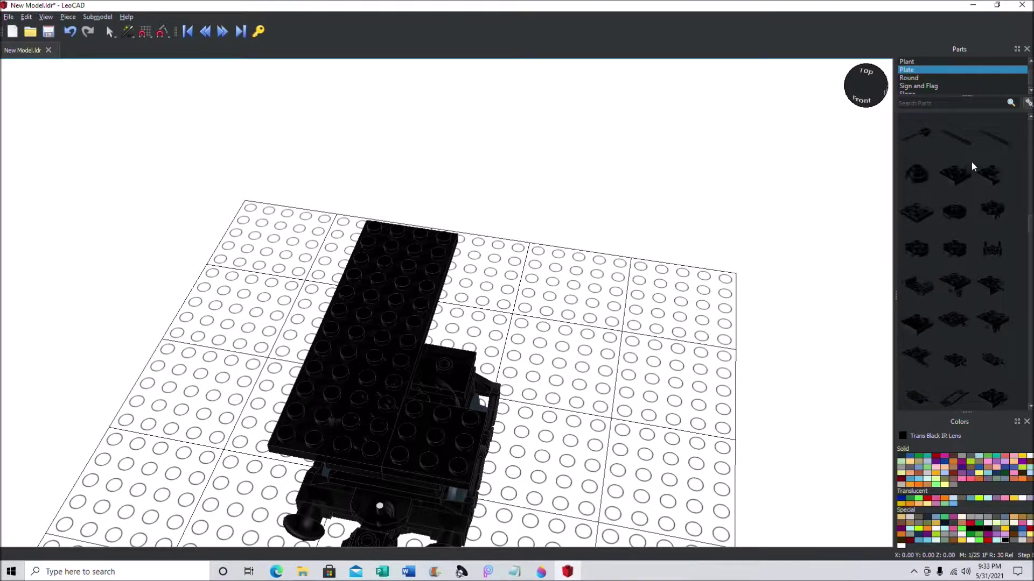
scroll(972, 177, up, 2)
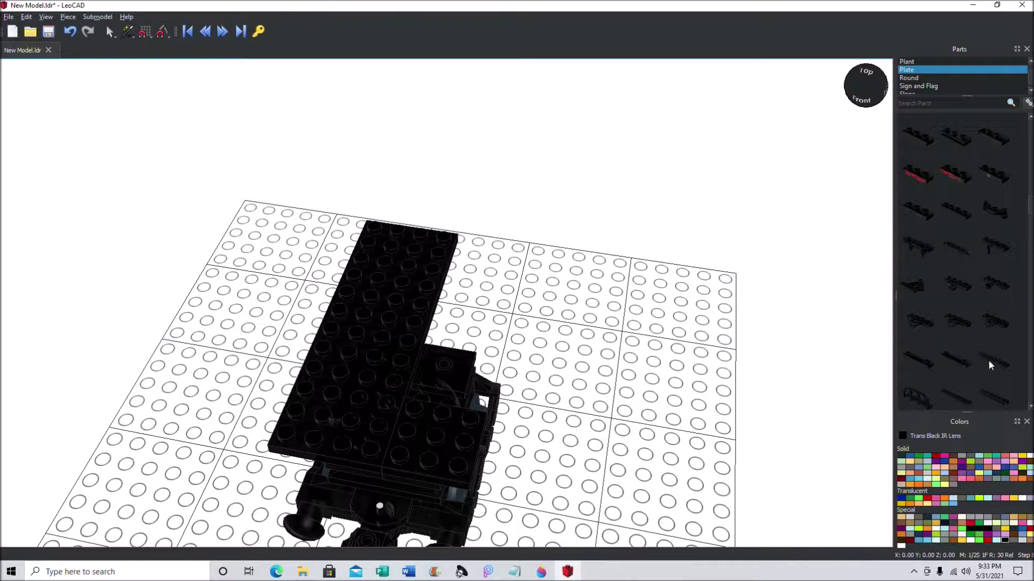
drag(997, 358, 390, 454)
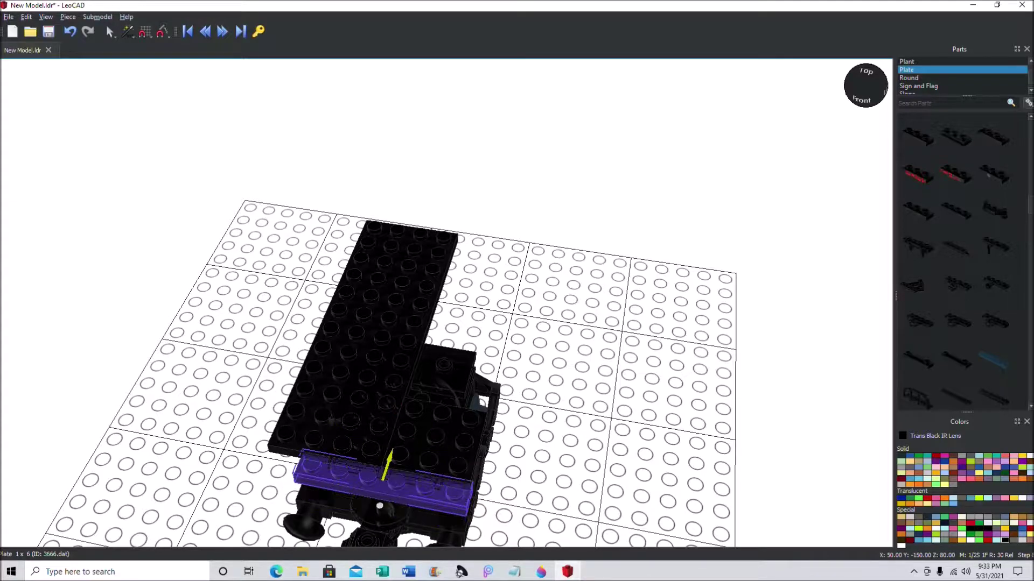
click(861, 100)
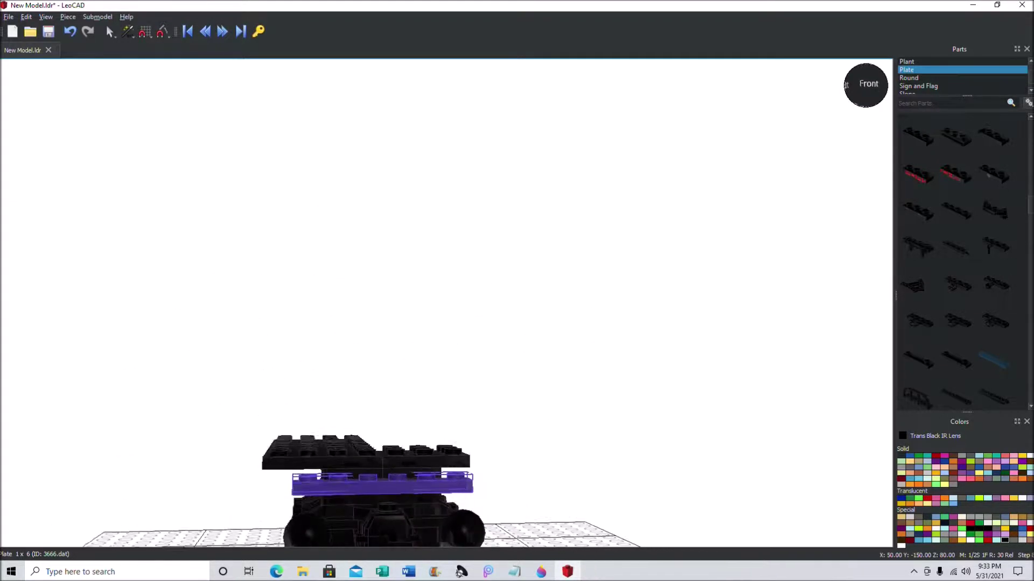
drag(861, 100, 982, 108)
click(535, 337)
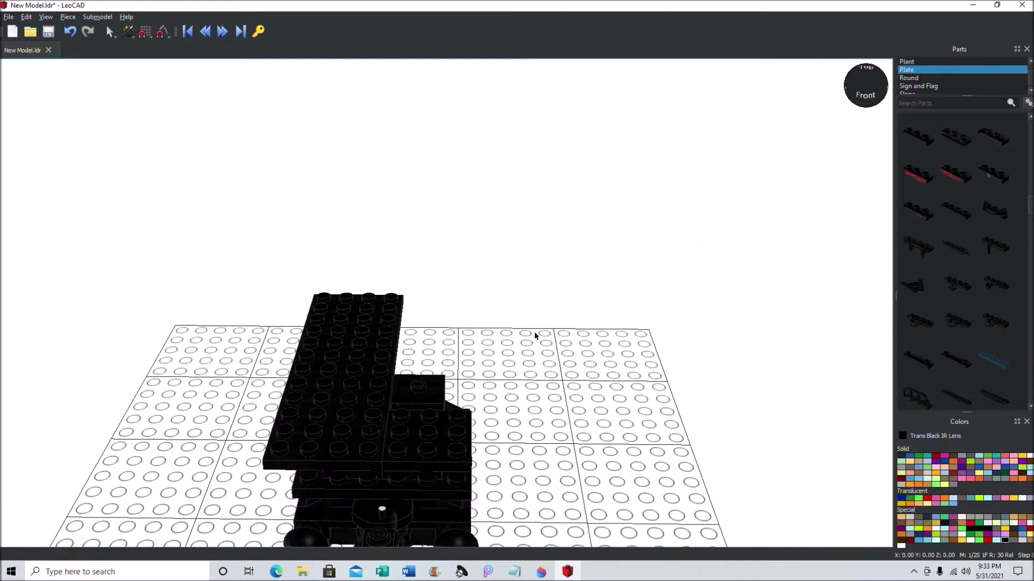
Step: Move the 4 x 12 and 3 x 3 plates together so the 3 x 3 plate sits at X 90, Y -140
click(382, 422)
ctrl+click(433, 431)
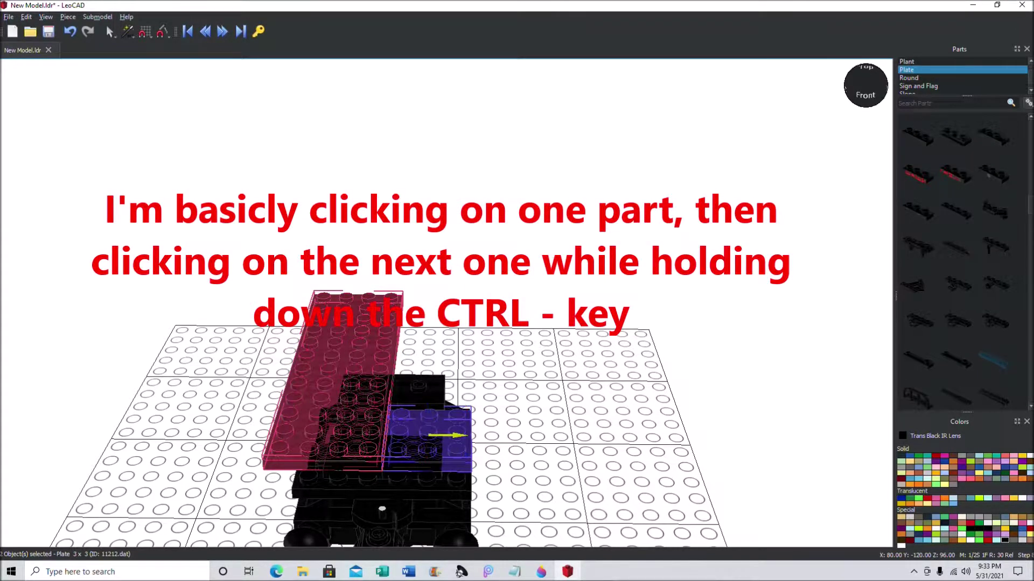
key(Right)
click(866, 96)
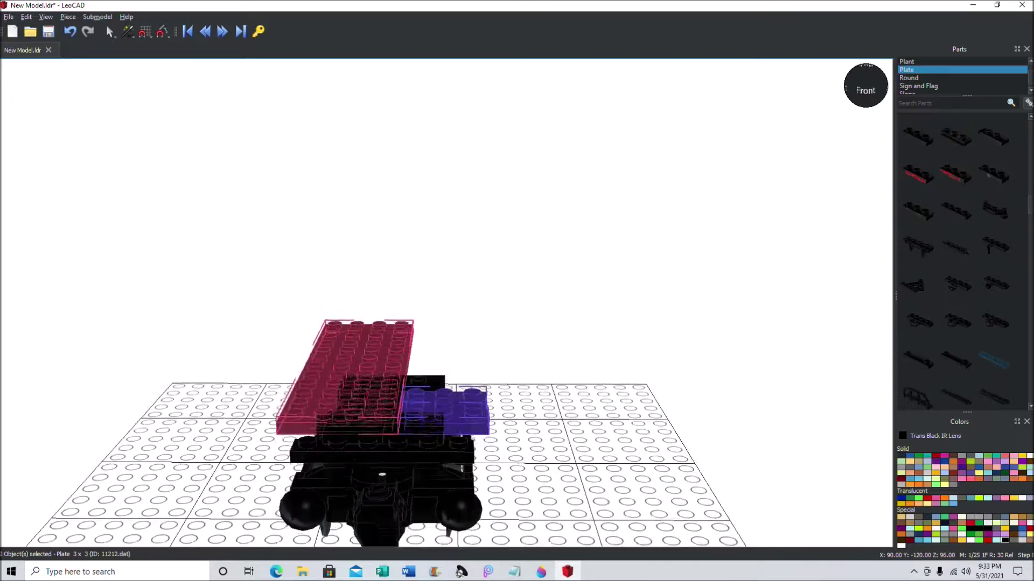
drag(866, 96, 867, 162)
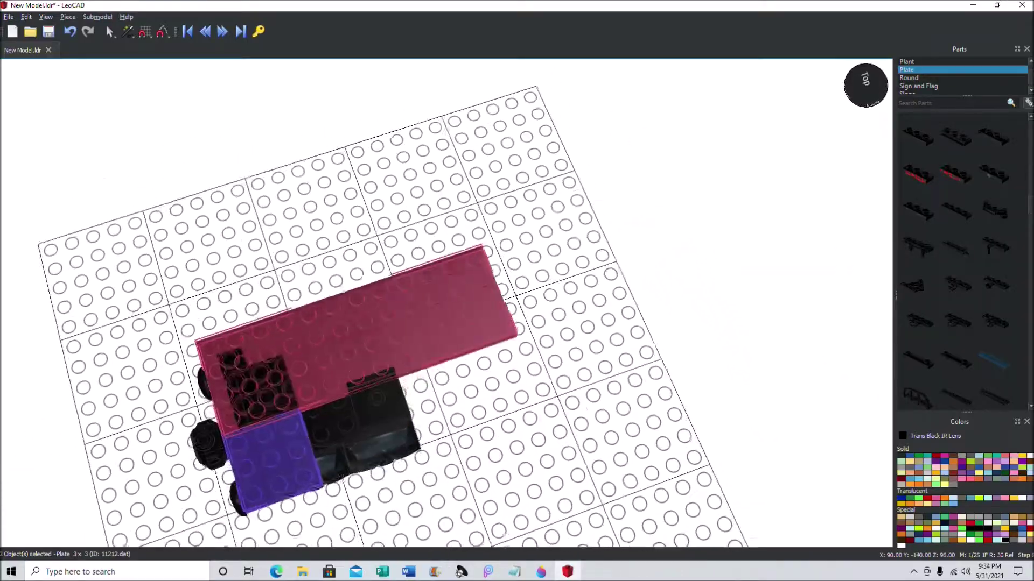
drag(867, 162, 855, 108)
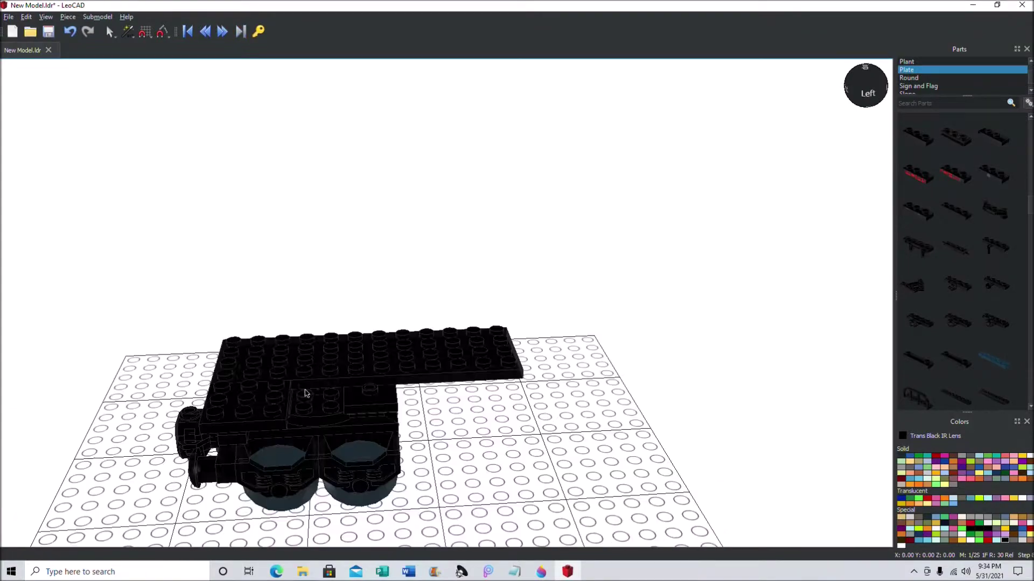
Step: Copy the 3 x 3 plate and move the pasted copy toward the rear to Y -60
click(267, 396)
right_click(268, 398)
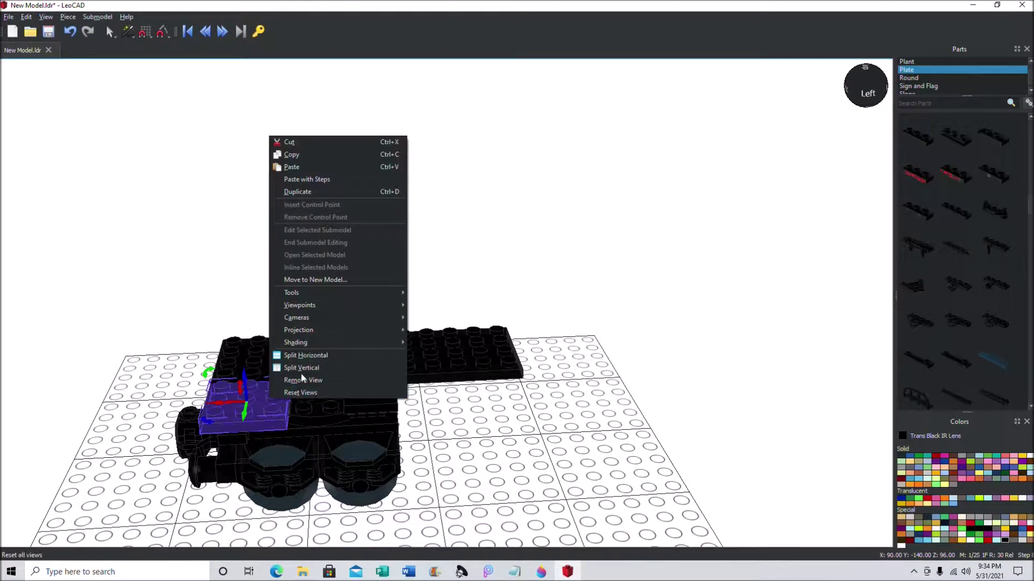
click(292, 155)
click(312, 234)
right_click(333, 286)
click(365, 318)
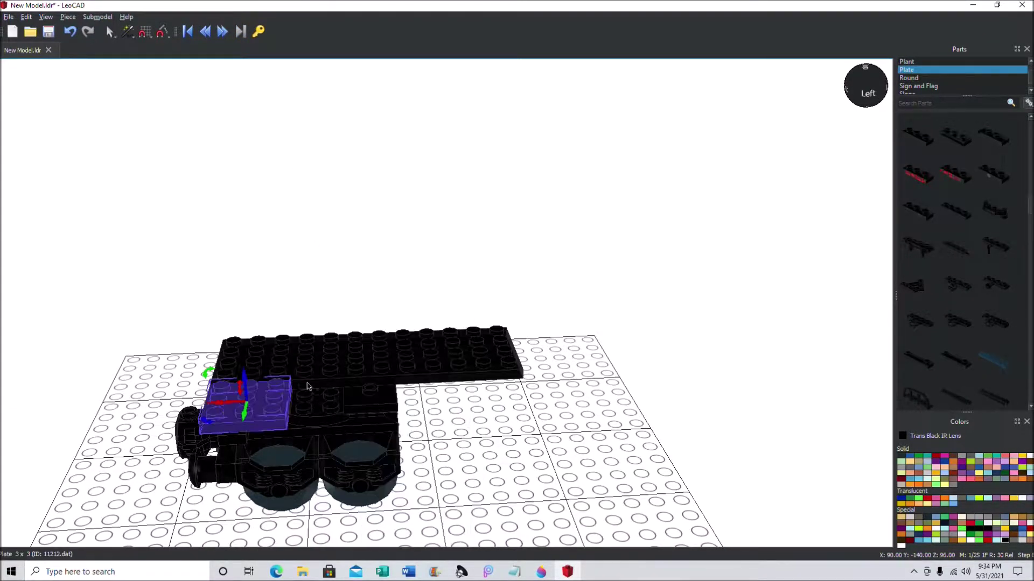
drag(232, 405, 342, 402)
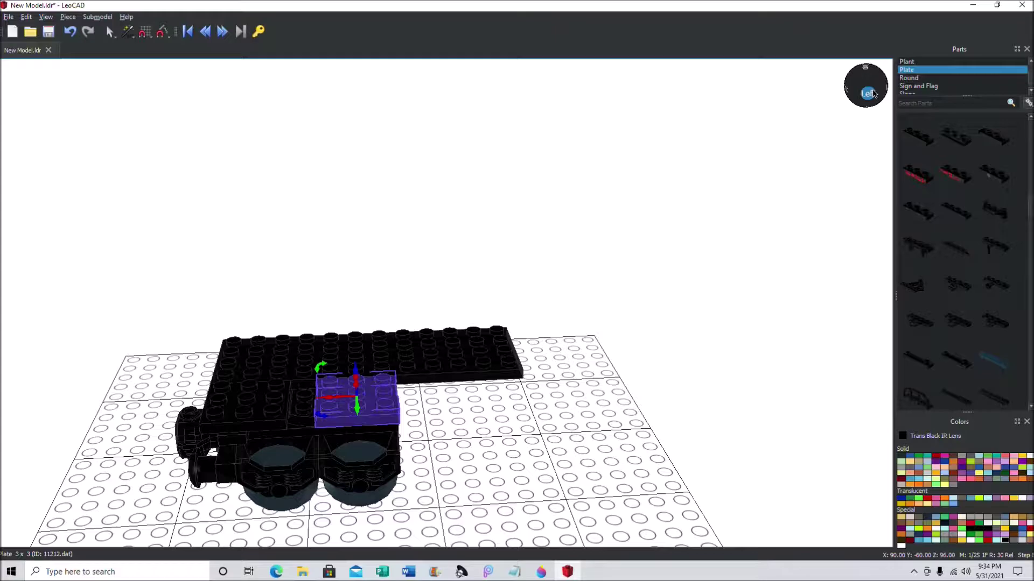
Step: Nudge the copied rear 3 x 3 plate forward to Y -70
drag(873, 93, 847, 90)
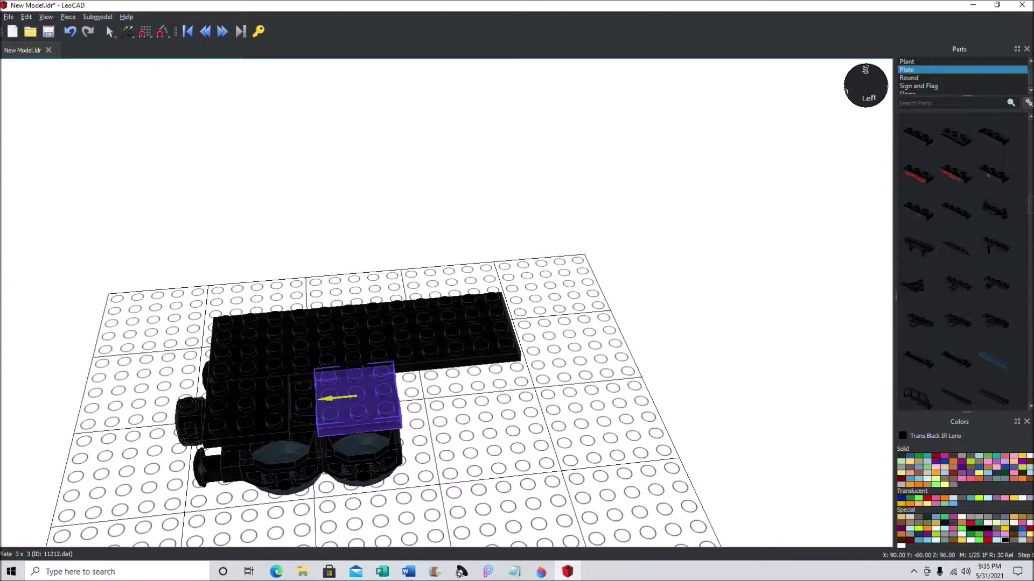
key(Left)
key(Right)
key(Left)
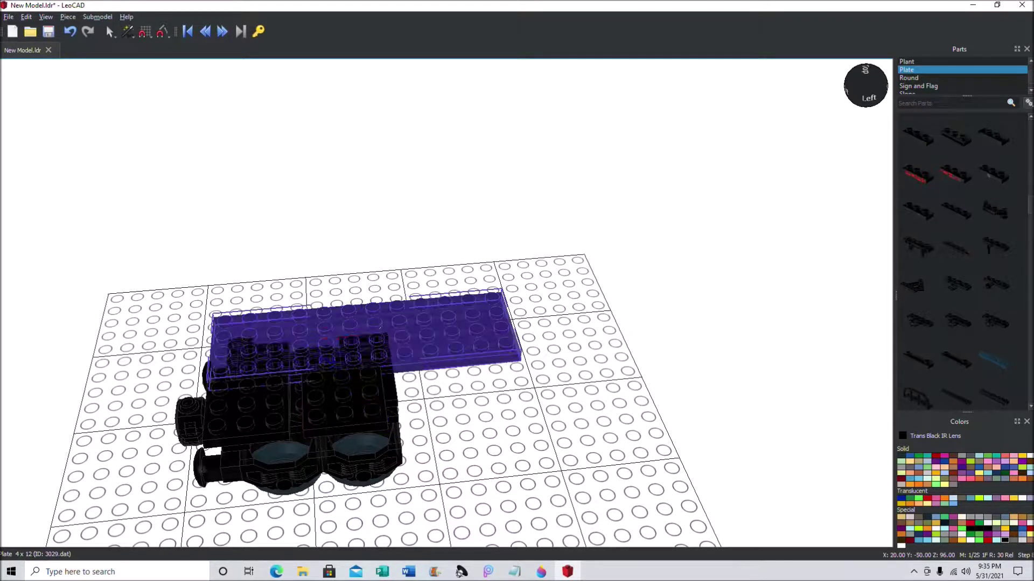
Step: Shift the 4 x 12 plate to Y -40 and the front 3 x 3 plate to Y -130
click(334, 337)
drag(334, 337, 347, 337)
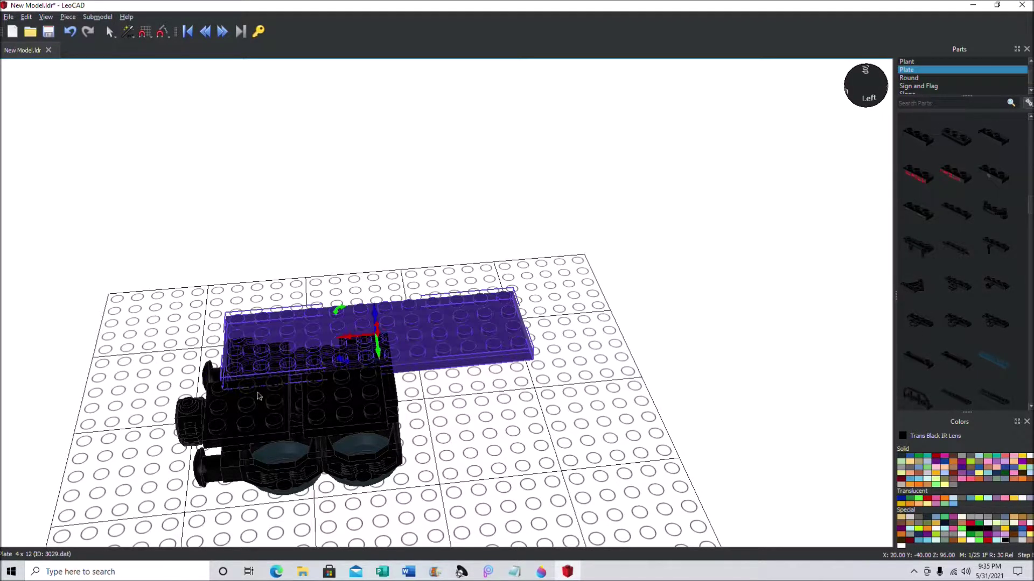
click(235, 409)
drag(217, 409, 231, 408)
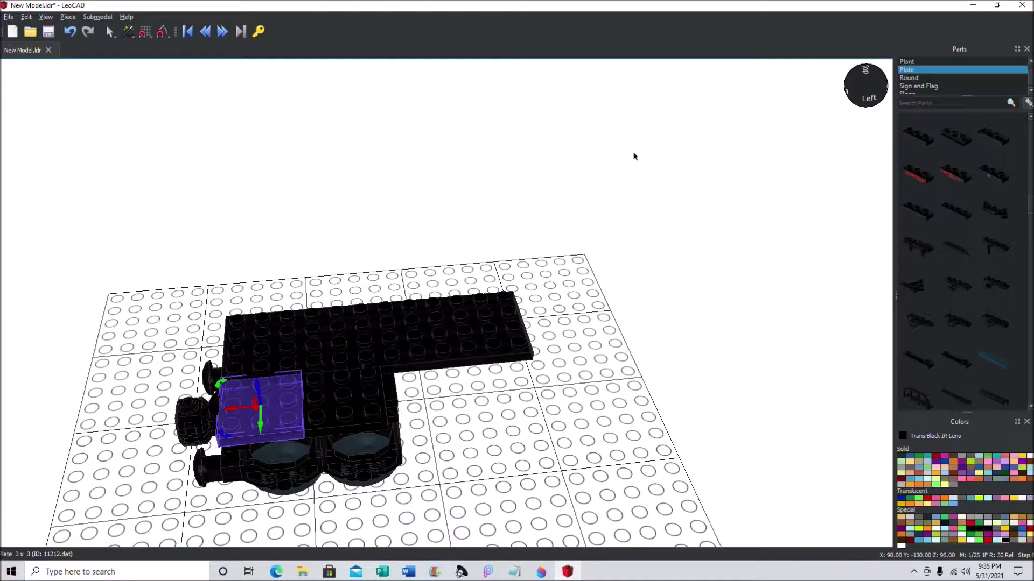
mouse_move(869, 100)
mouse_down()
mouse_move(592, 76)
mouse_move(549, 156)
mouse_move(582, 151)
mouse_move(584, 135)
mouse_move(657, 108)
mouse_move(882, 86)
mouse_move(854, 101)
mouse_up()
right_drag(205, 134, 174, 134)
click(79, 159)
Step: Copy the rear 3 x 3 plate and place the pasted copy directly behind it alongside the 4 x 12 plate
click(337, 400)
right_click(350, 407)
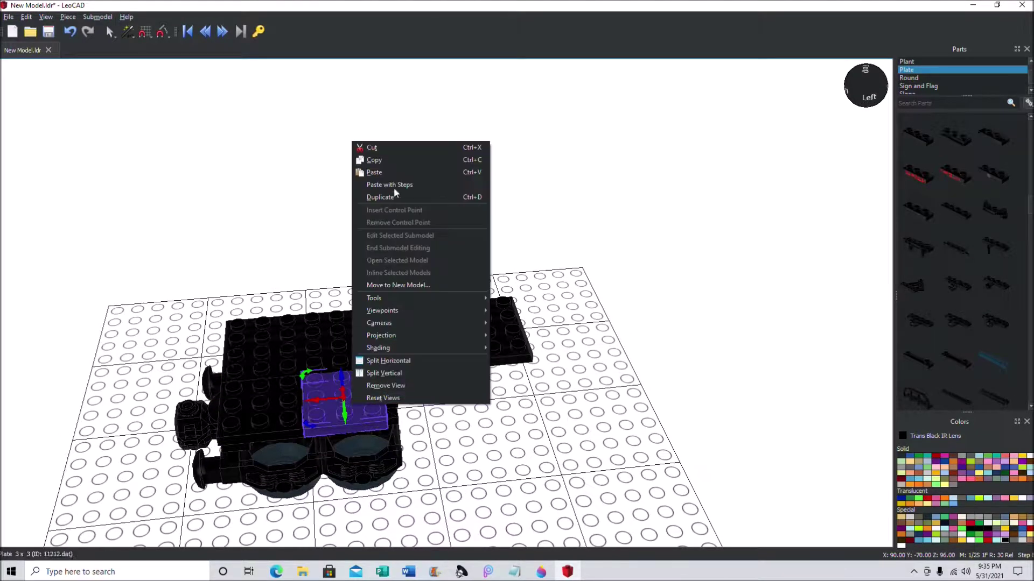
click(373, 161)
click(408, 253)
right_click(408, 257)
click(431, 298)
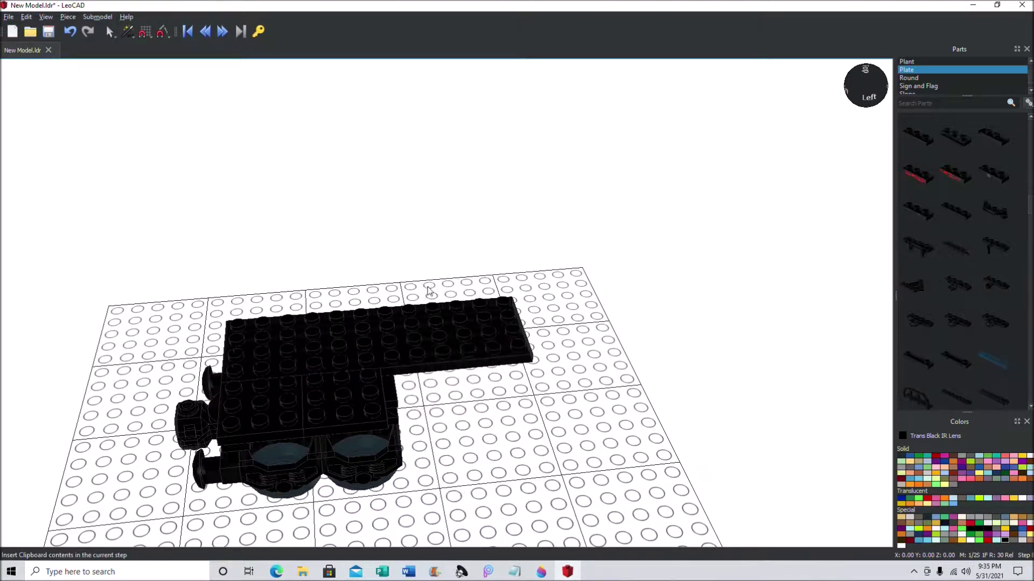
drag(316, 400, 399, 398)
Step: Paste another 3 x 3 plate and place it at X 90, Y 50 behind the others, alongside the 4 x 12 plate's rear end
click(412, 235)
right_click(411, 235)
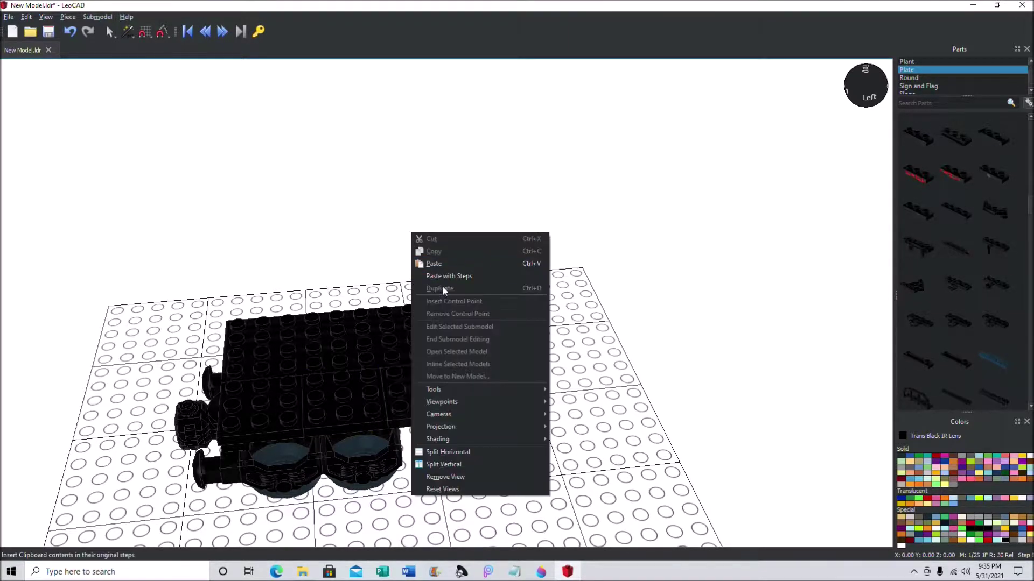
click(436, 262)
drag(316, 400, 501, 383)
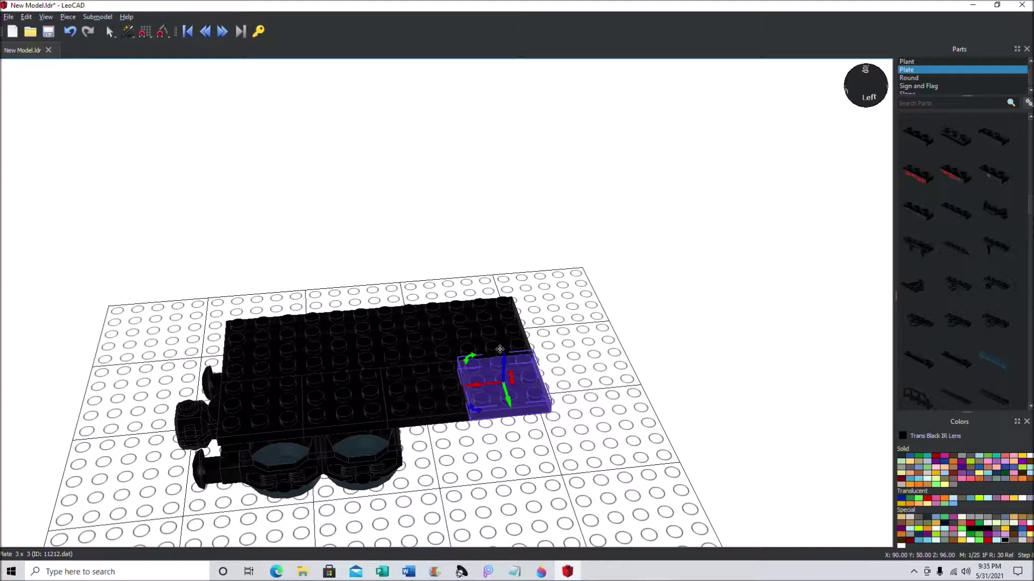
click(615, 226)
Step: Select the entire half-car assembly, bogie and deck plates together, and copy it
click(317, 366)
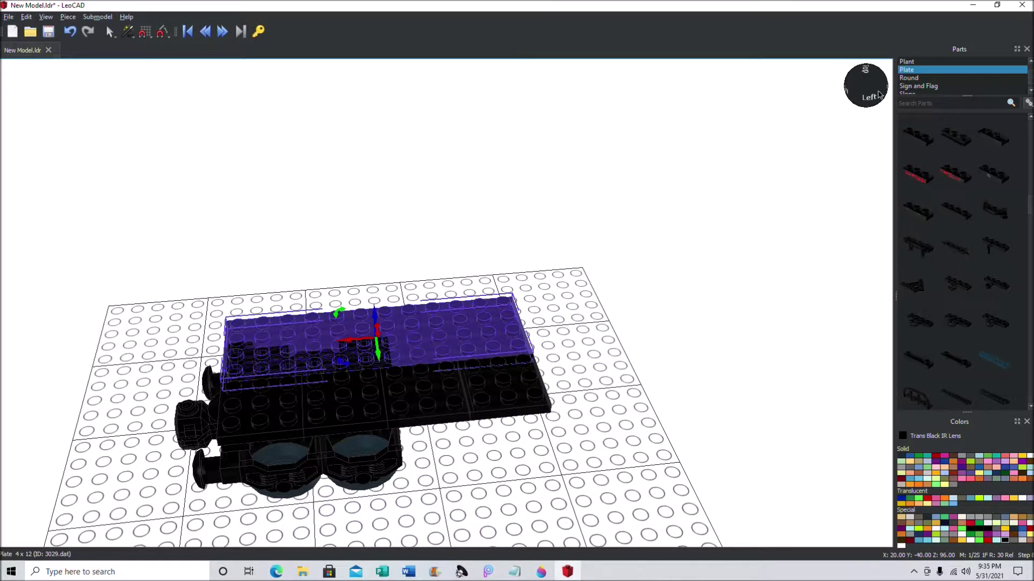
drag(866, 97, 208, 120)
click(207, 120)
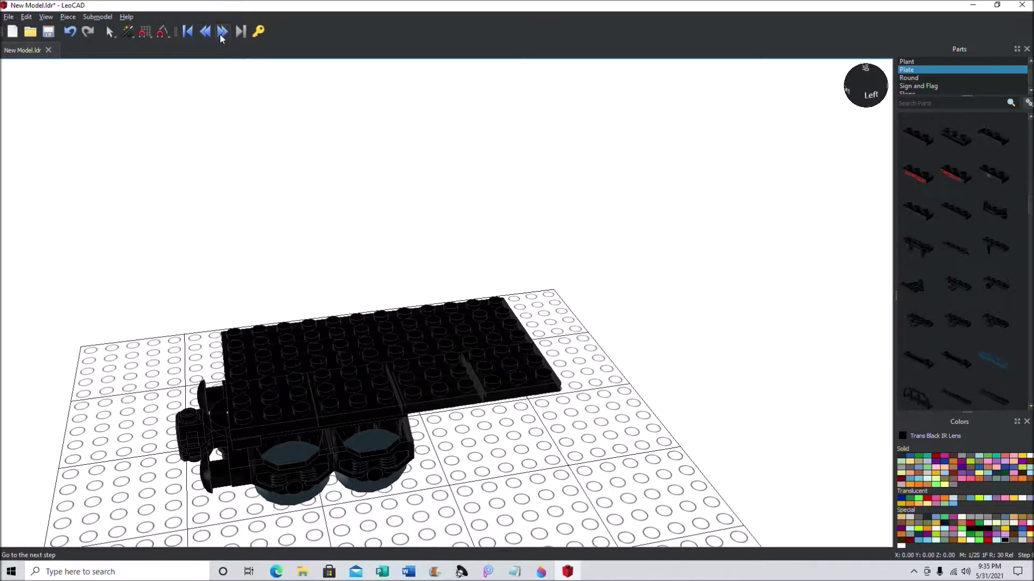
click(364, 357)
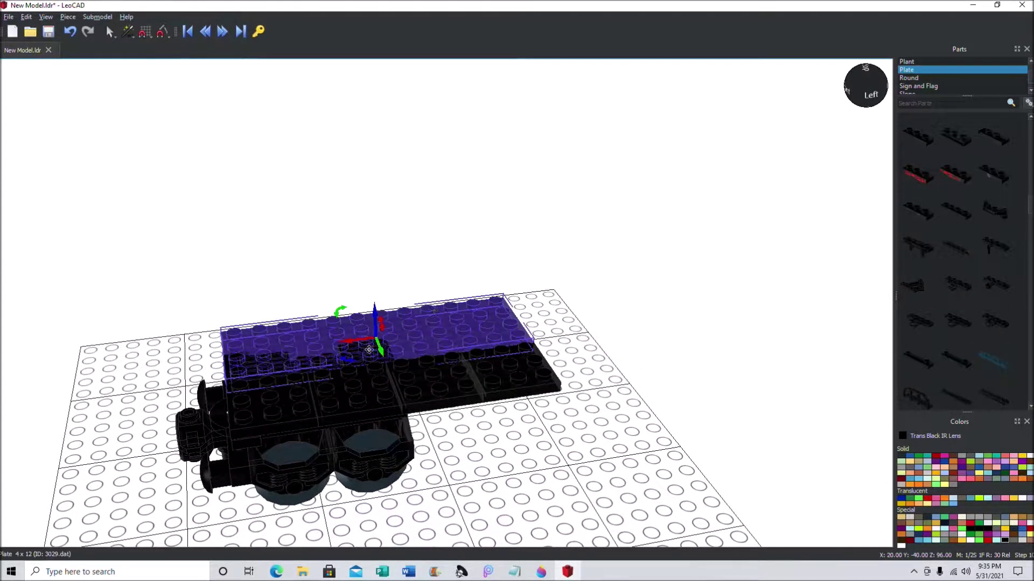
click(872, 95)
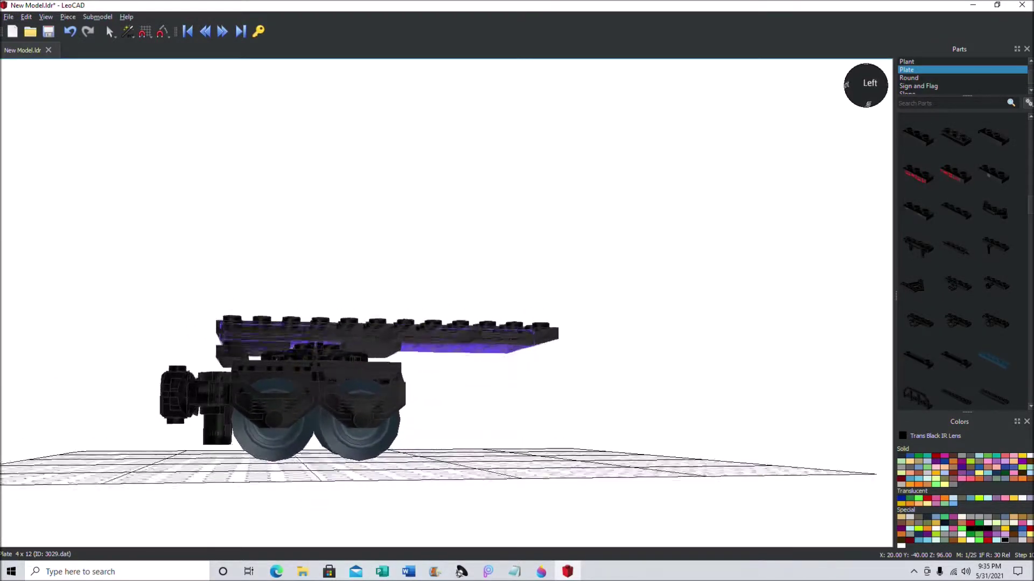
drag(302, 194, 302, 245)
scroll(302, 245, down, 1)
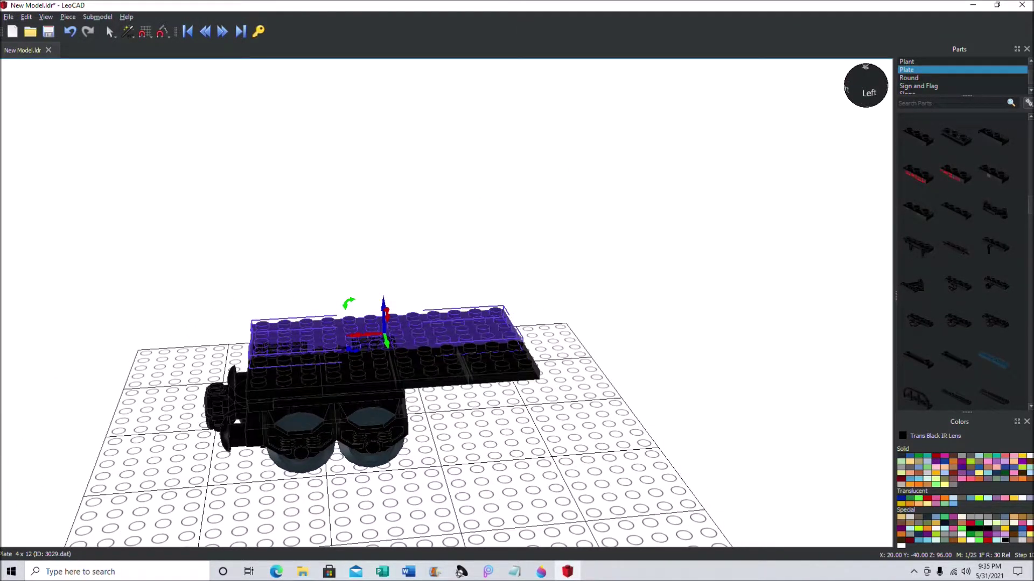
drag(208, 288, 613, 457)
right_click(454, 356)
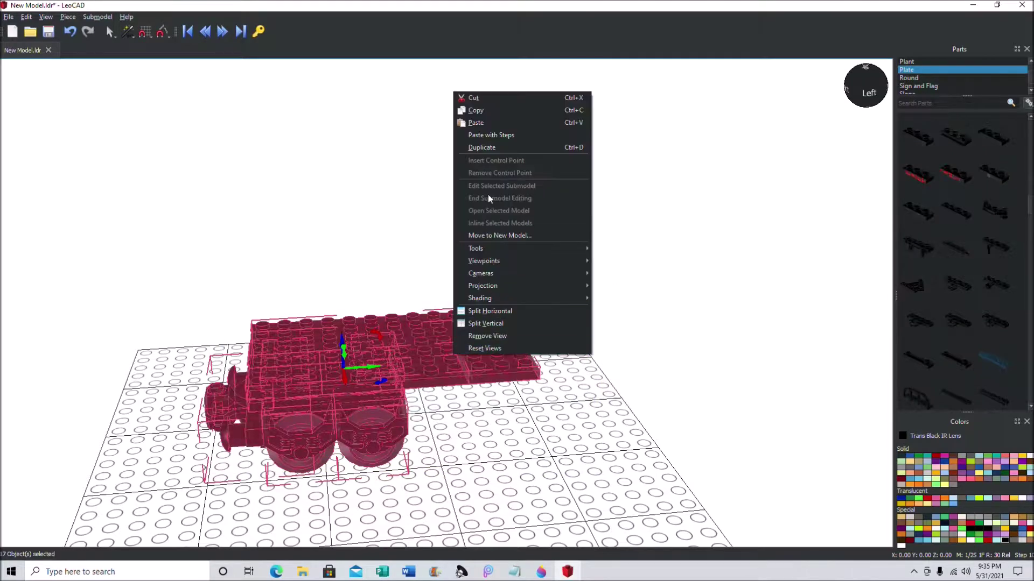
click(476, 110)
Step: Paste the copied half-car, turn it end for end, and move it behind the original so the two decks meet
click(506, 204)
right_click(519, 256)
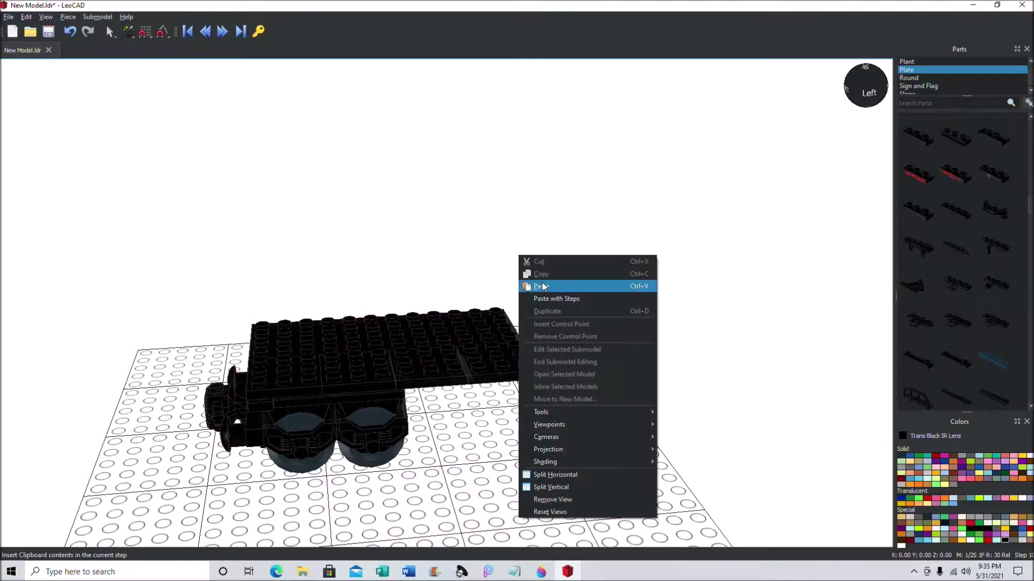
click(544, 287)
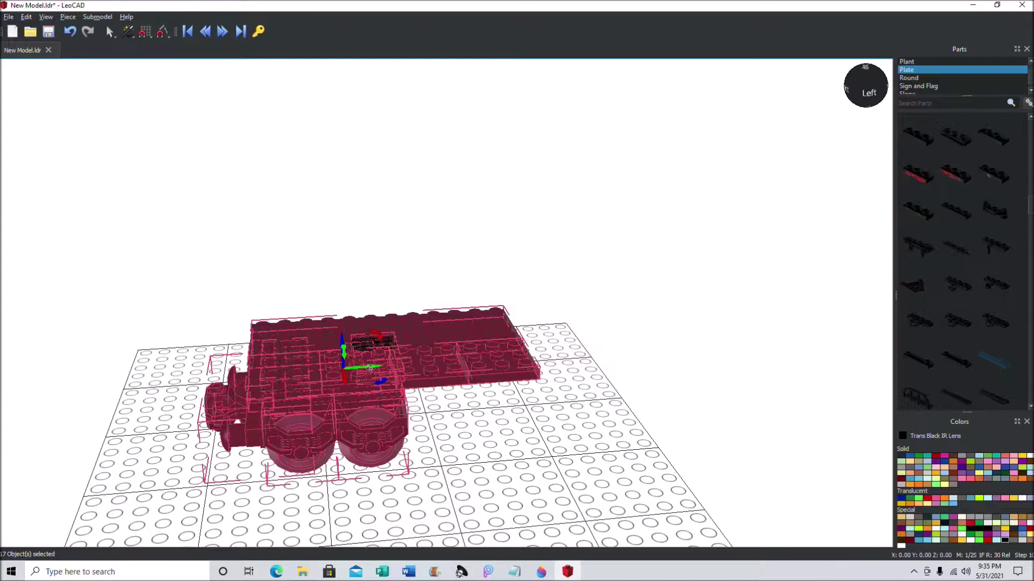
drag(371, 368, 730, 359)
drag(865, 88, 800, 224)
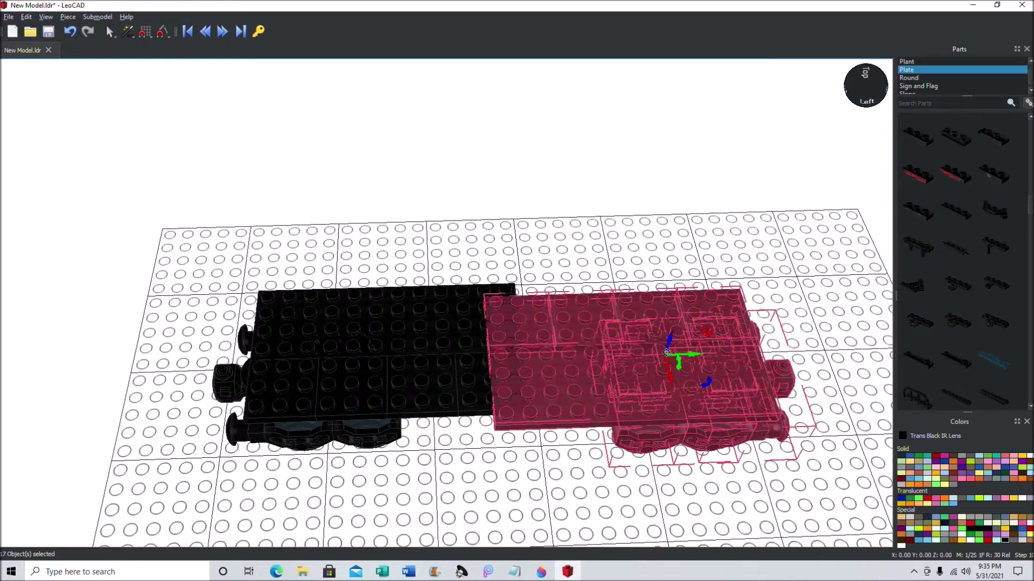
drag(667, 353, 697, 352)
drag(866, 103, 754, 135)
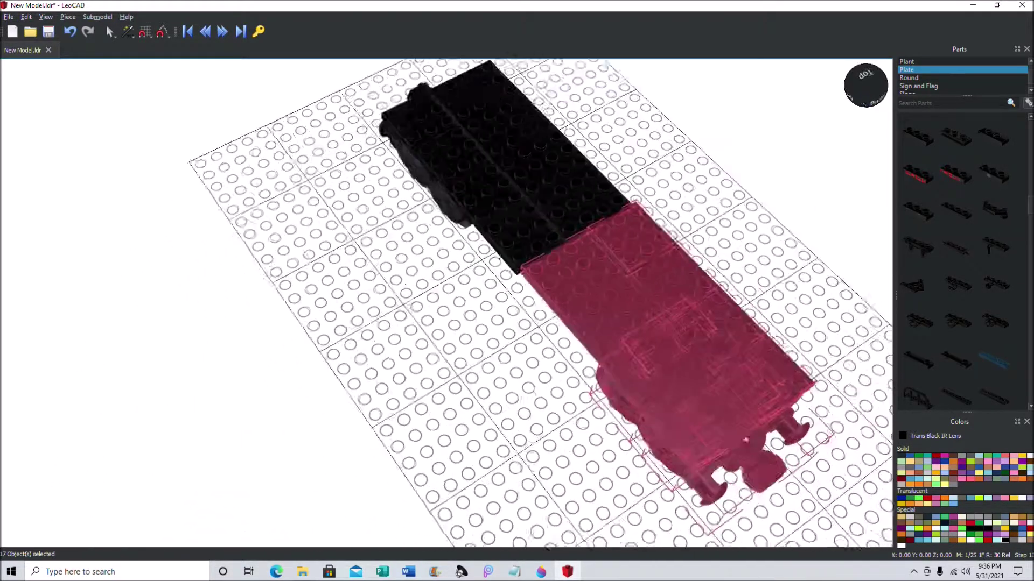
Step: Set the XY move snap to 1/4 Stud and shift the pasted half sideways to line up with the original deck edges
click(145, 33)
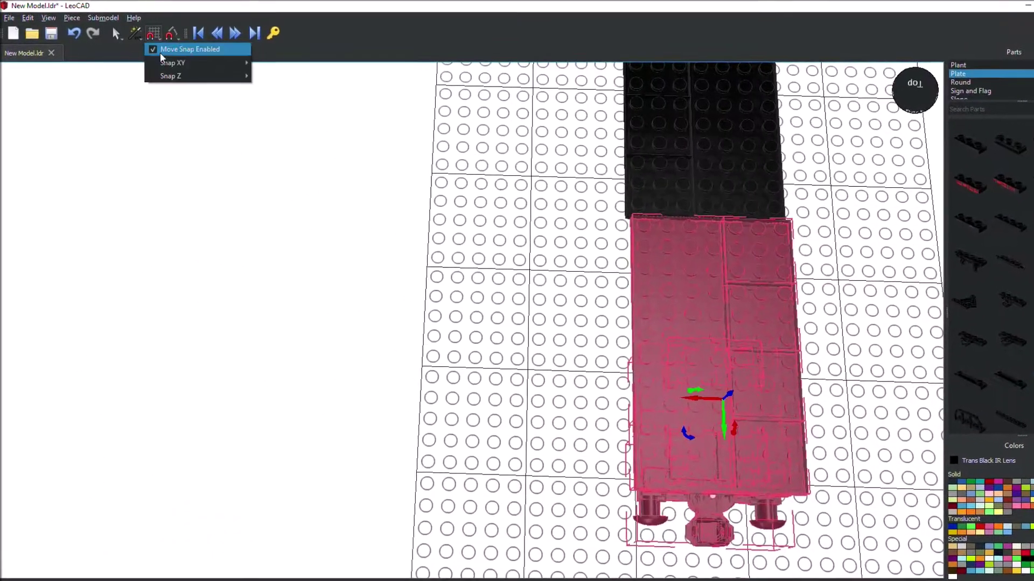
mouse_move(175, 63)
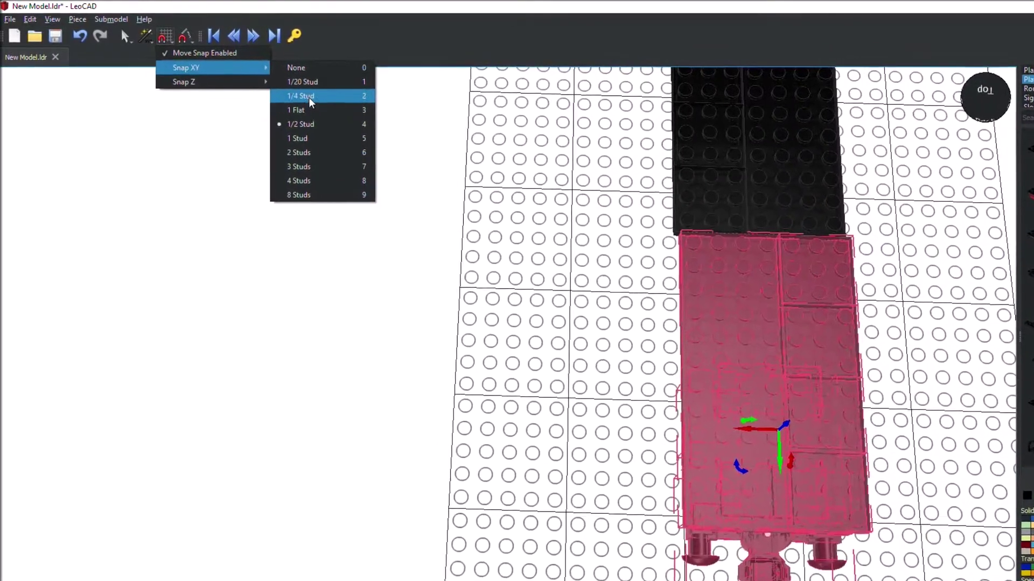
click(310, 102)
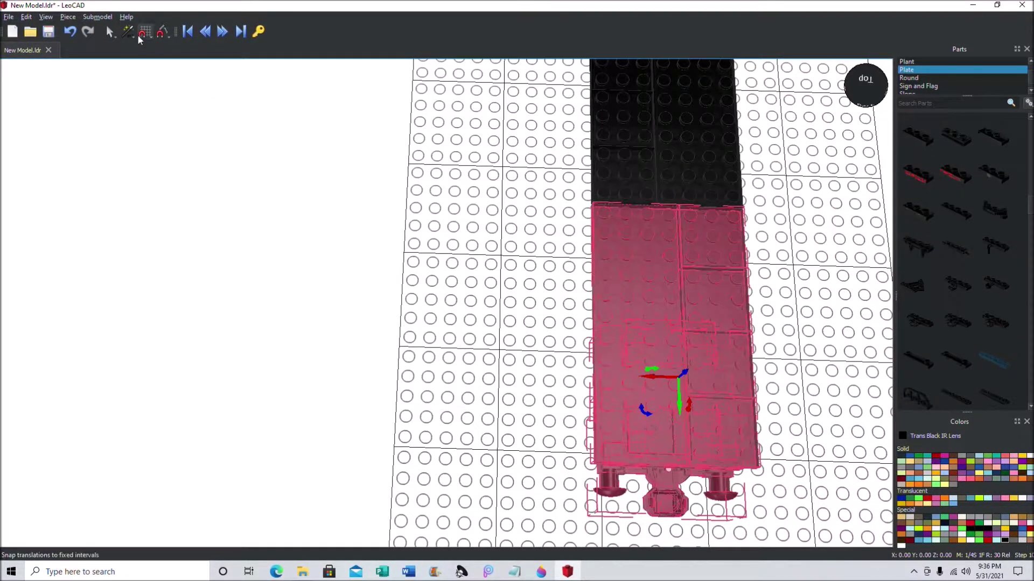
click(141, 34)
mouse_move(164, 60)
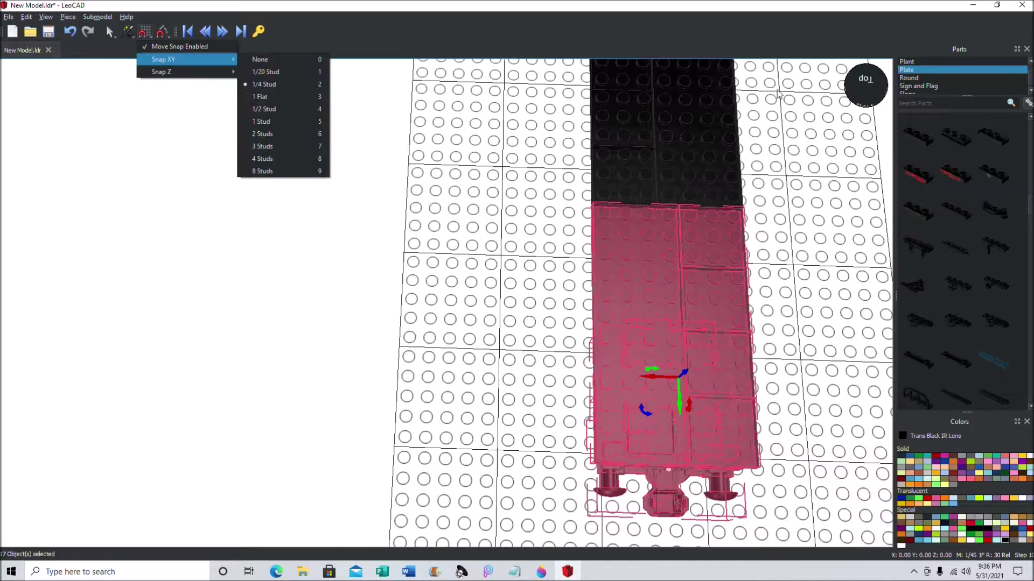
click(865, 79)
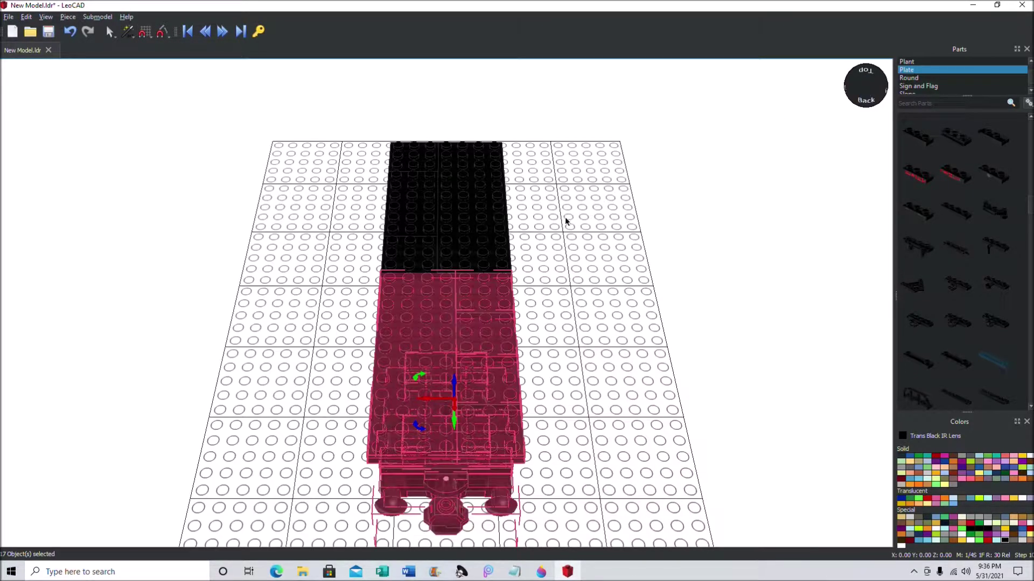
click(568, 230)
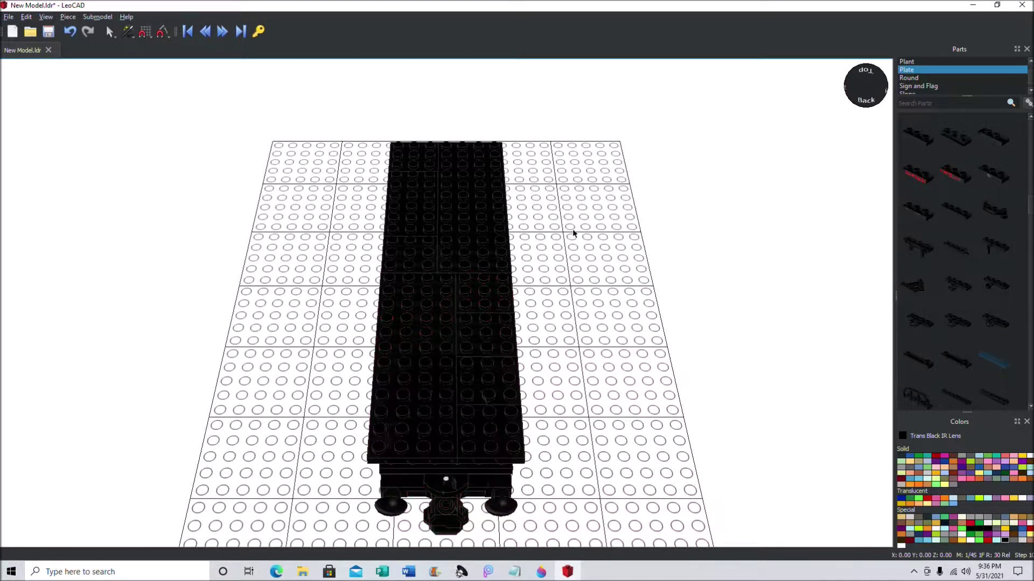
Step: Go back through the building steps and advance again to review how the bogie, deck and second half are assembled
click(205, 35)
click(203, 33)
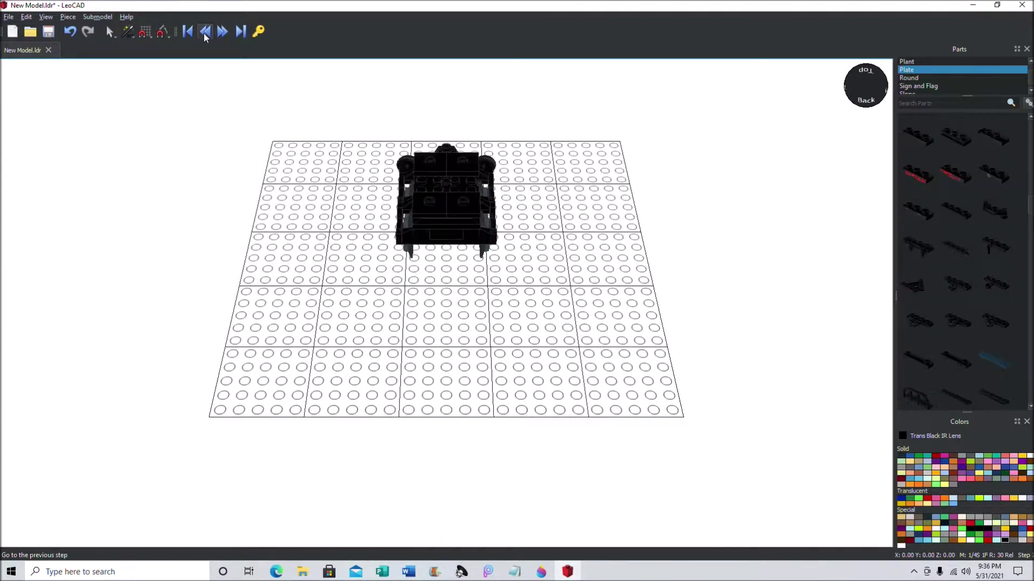
click(223, 31)
click(224, 31)
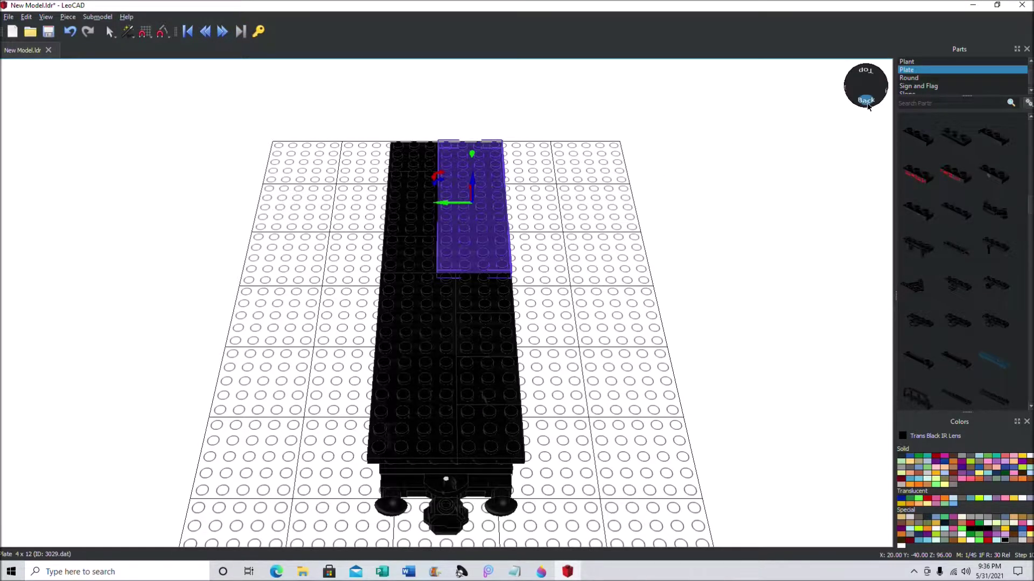
drag(864, 103, 411, 100)
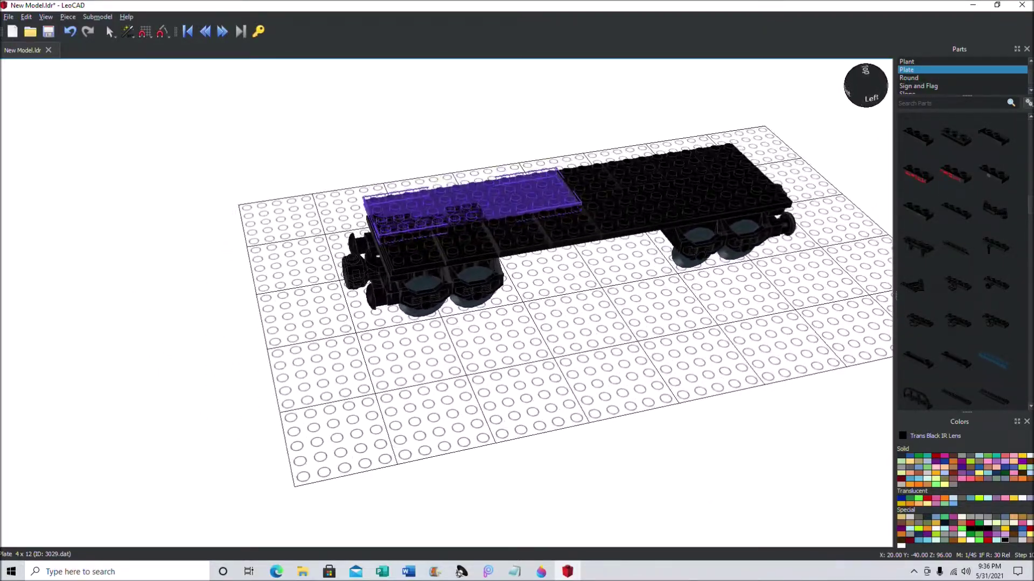
scroll(427, 98, down, 1)
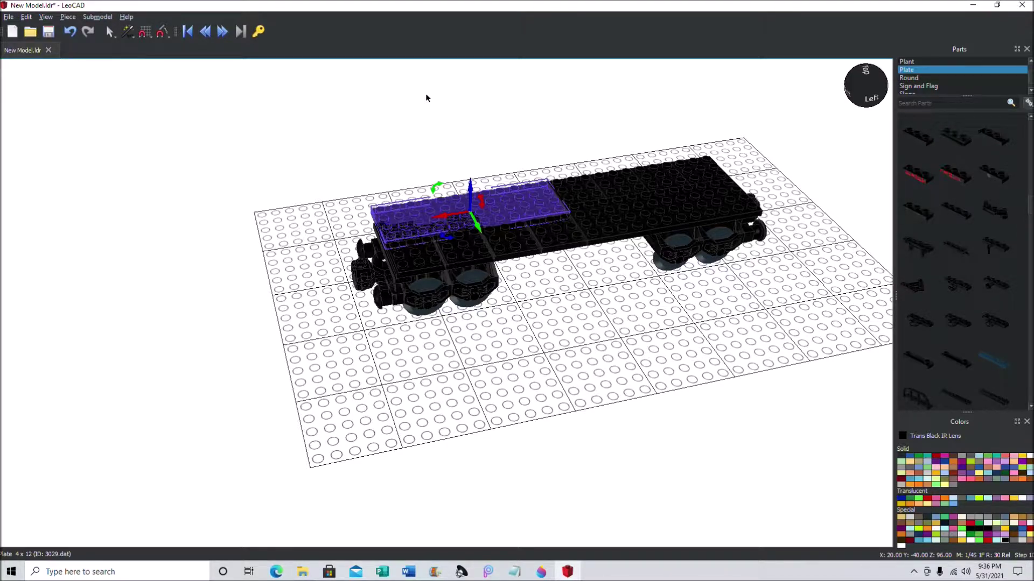
click(189, 31)
click(222, 32)
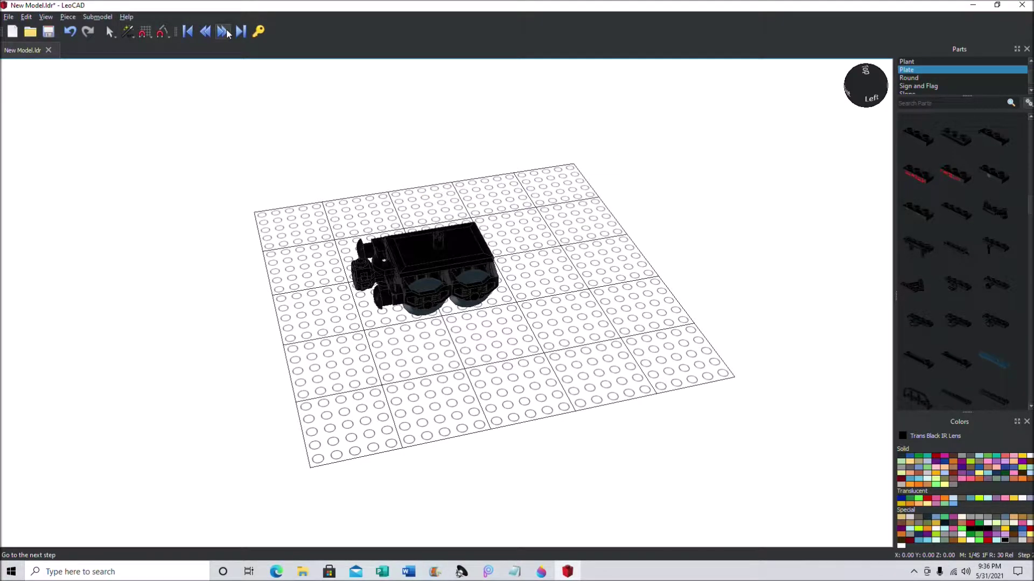
click(222, 32)
click(223, 32)
click(222, 31)
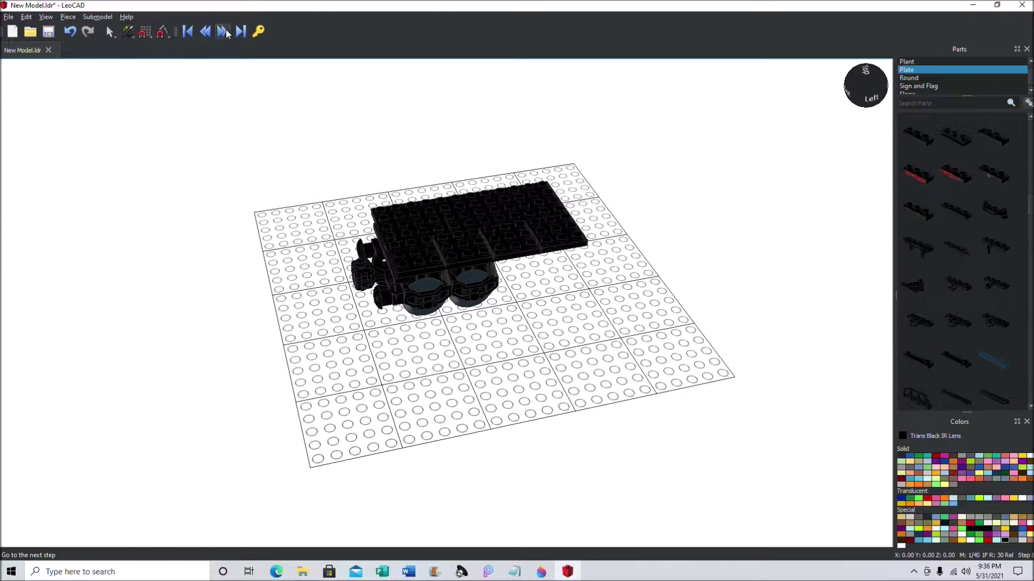
click(223, 32)
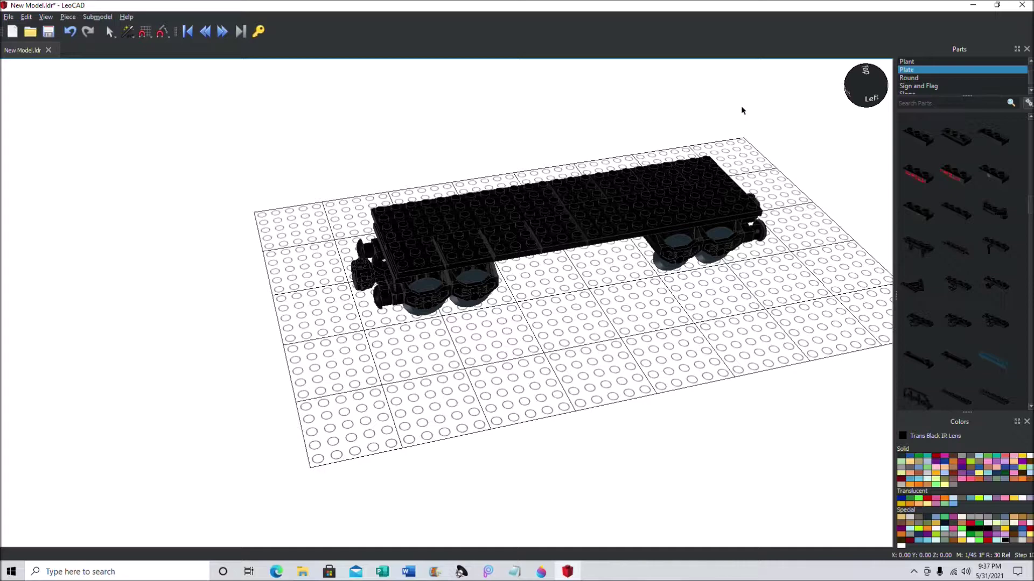
click(613, 217)
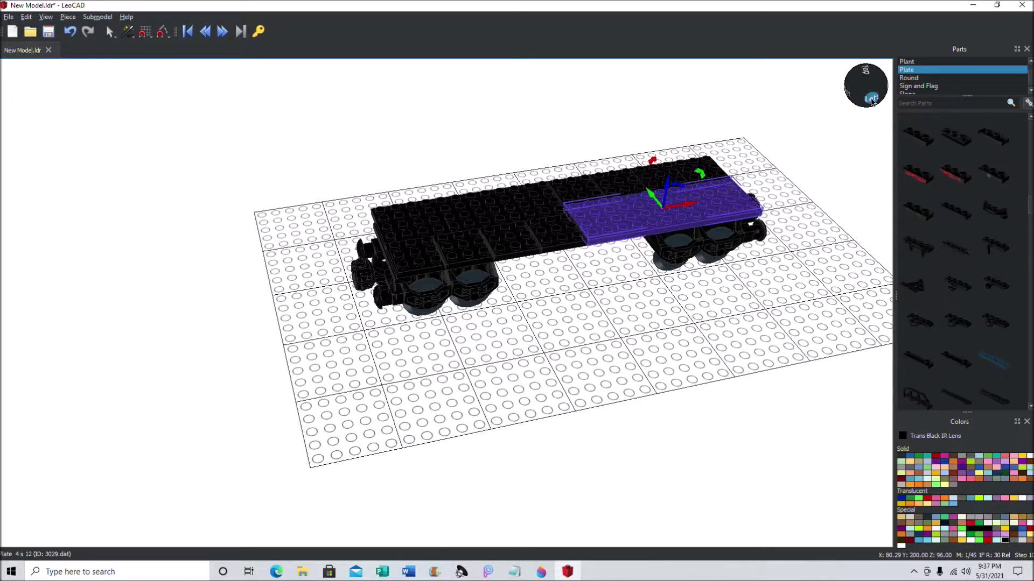
click(870, 99)
click(608, 90)
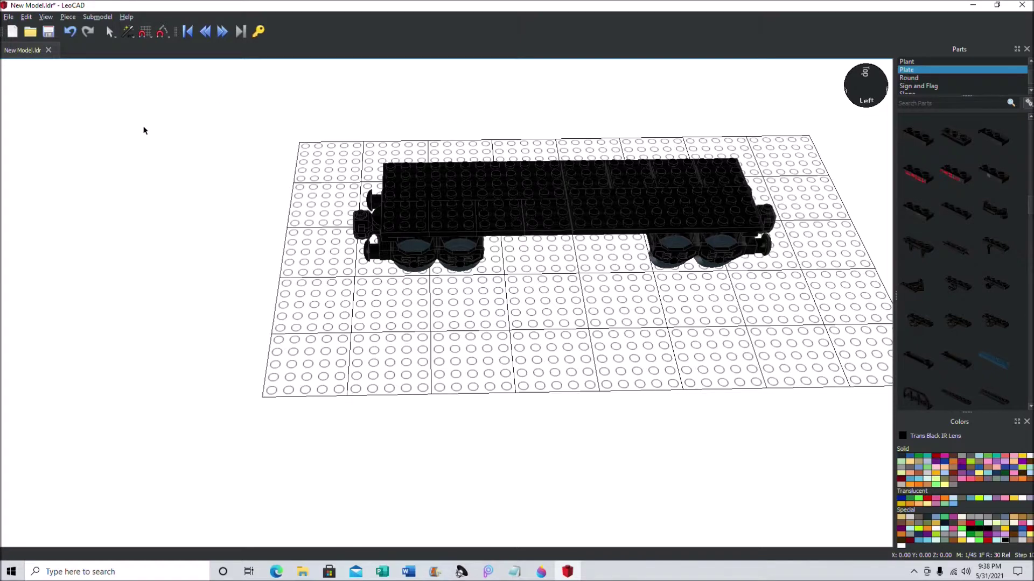
click(512, 189)
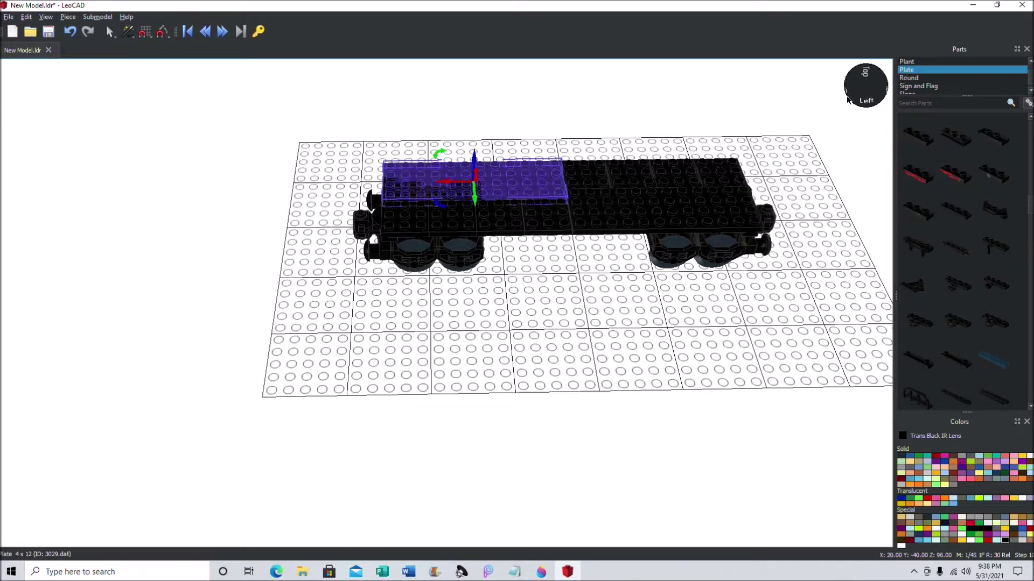
drag(865, 99, 953, 145)
drag(654, 94, 623, 98)
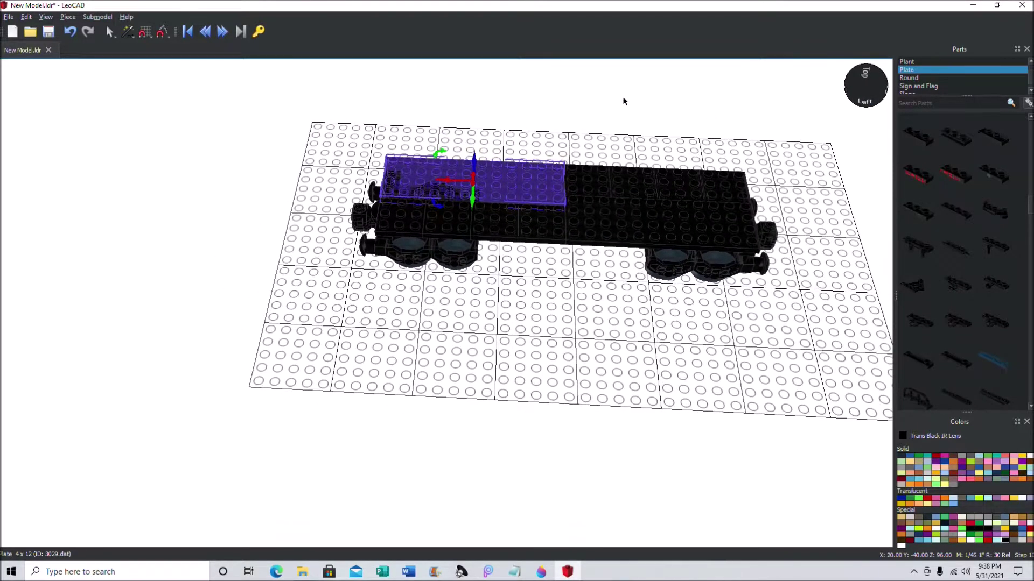